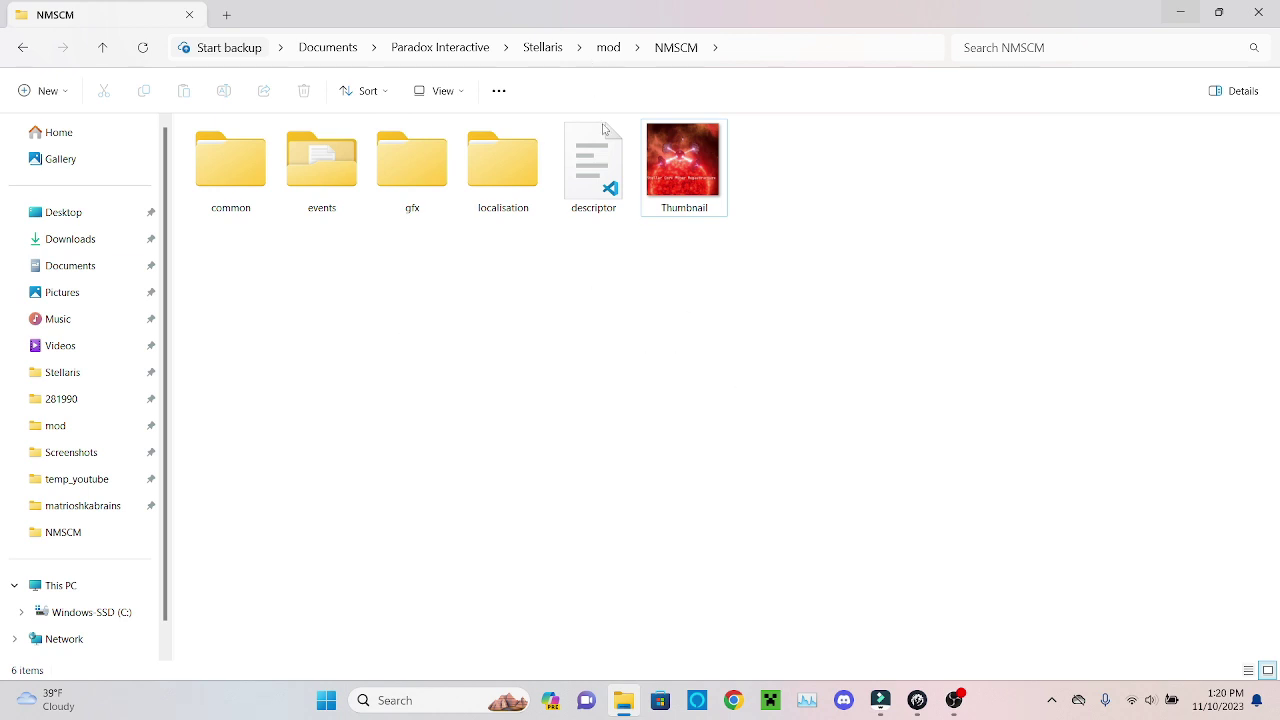
left_click_drag(231, 249, 430, 247)
left_click(593, 165)
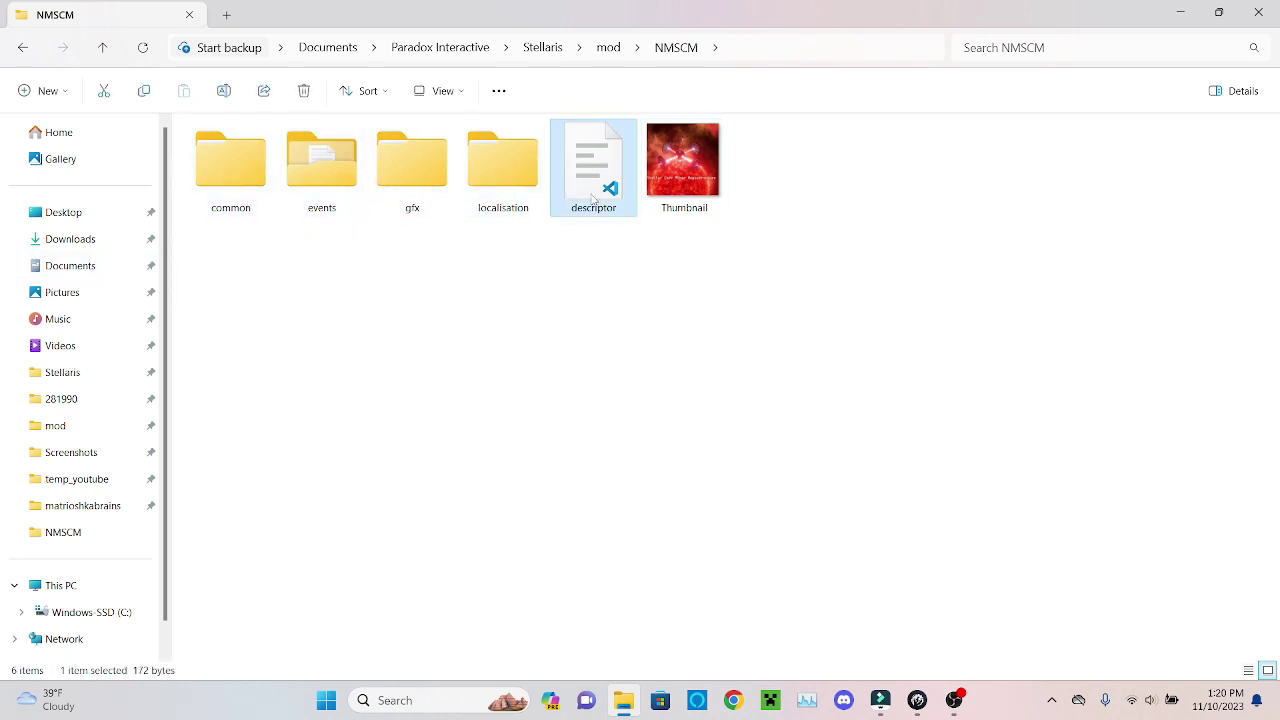
left_click(640, 318)
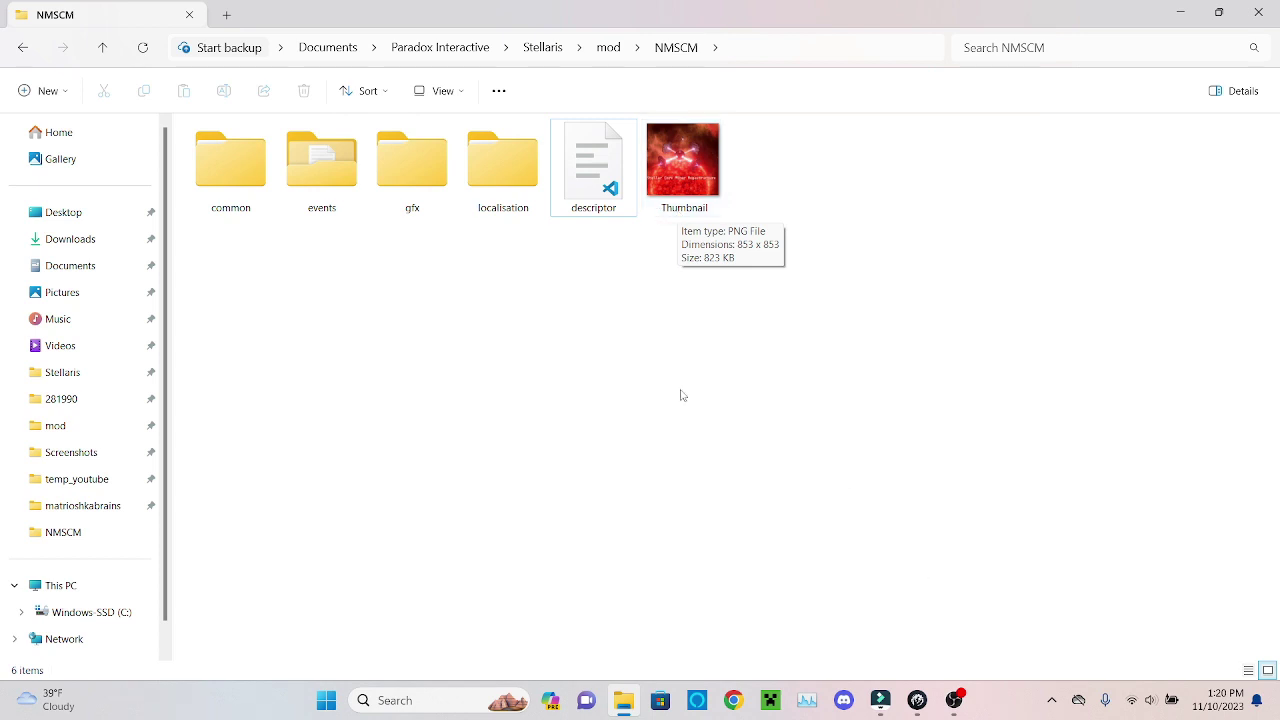
left_click_drag(269, 257, 813, 315)
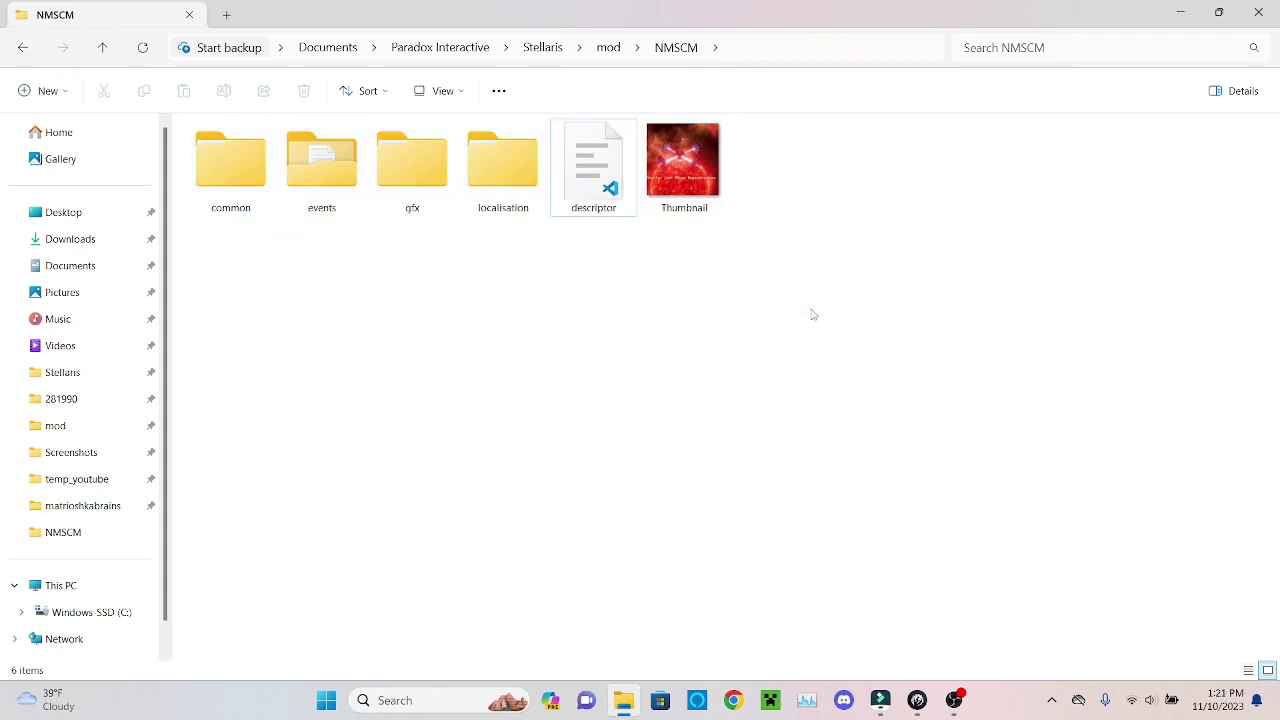
- Switch to the Paradox launcher and choose New Megastructure: Stellar Core Miner as the installed mod to upload
left_click(917, 700)
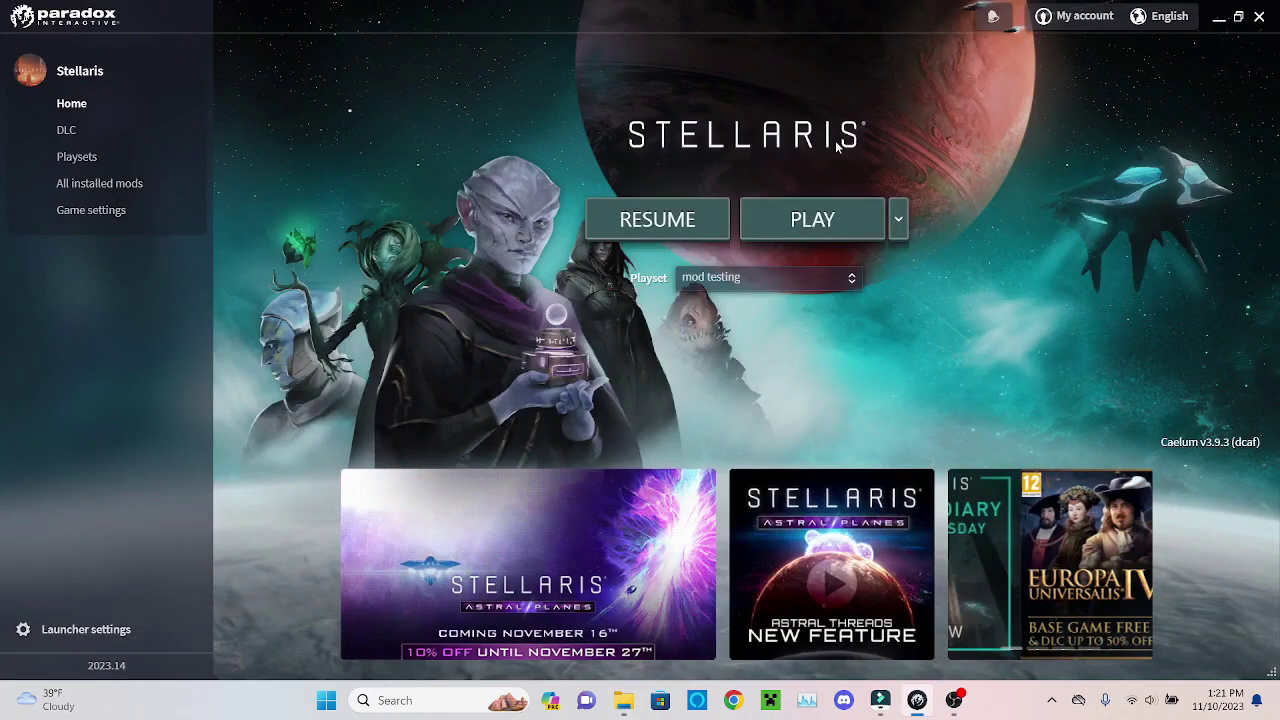
left_click(97, 184)
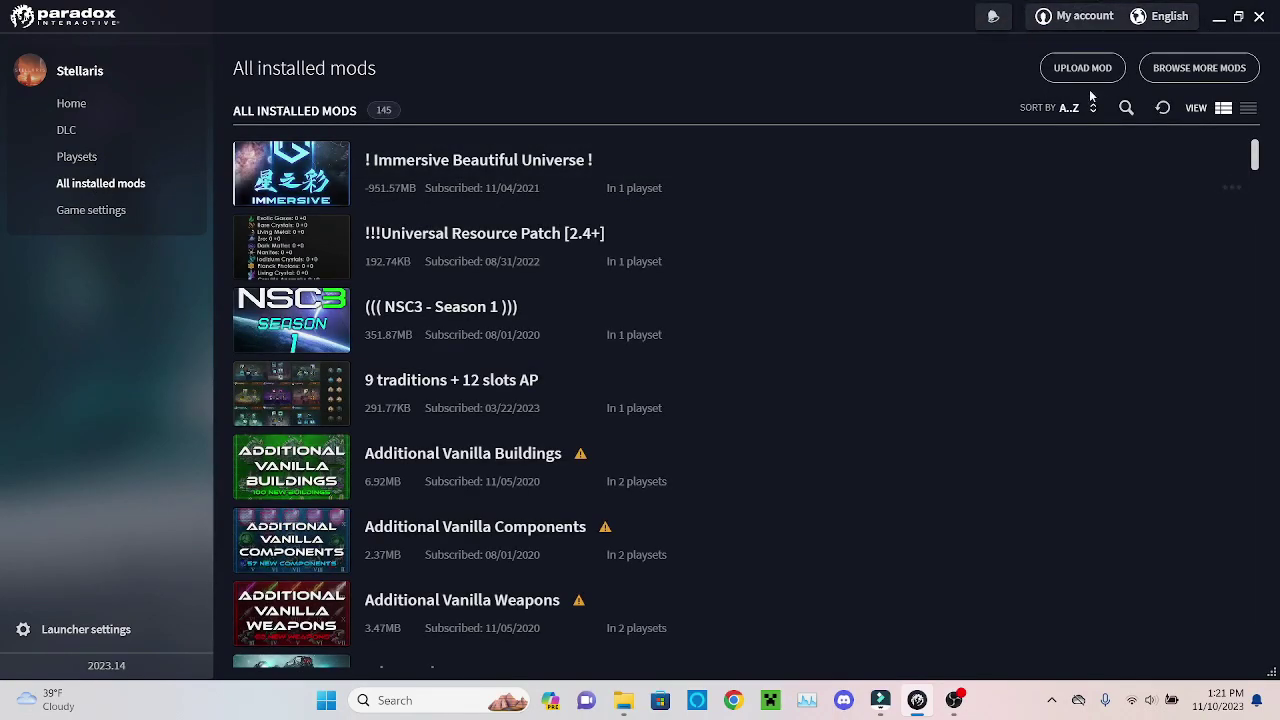
left_click(1082, 68)
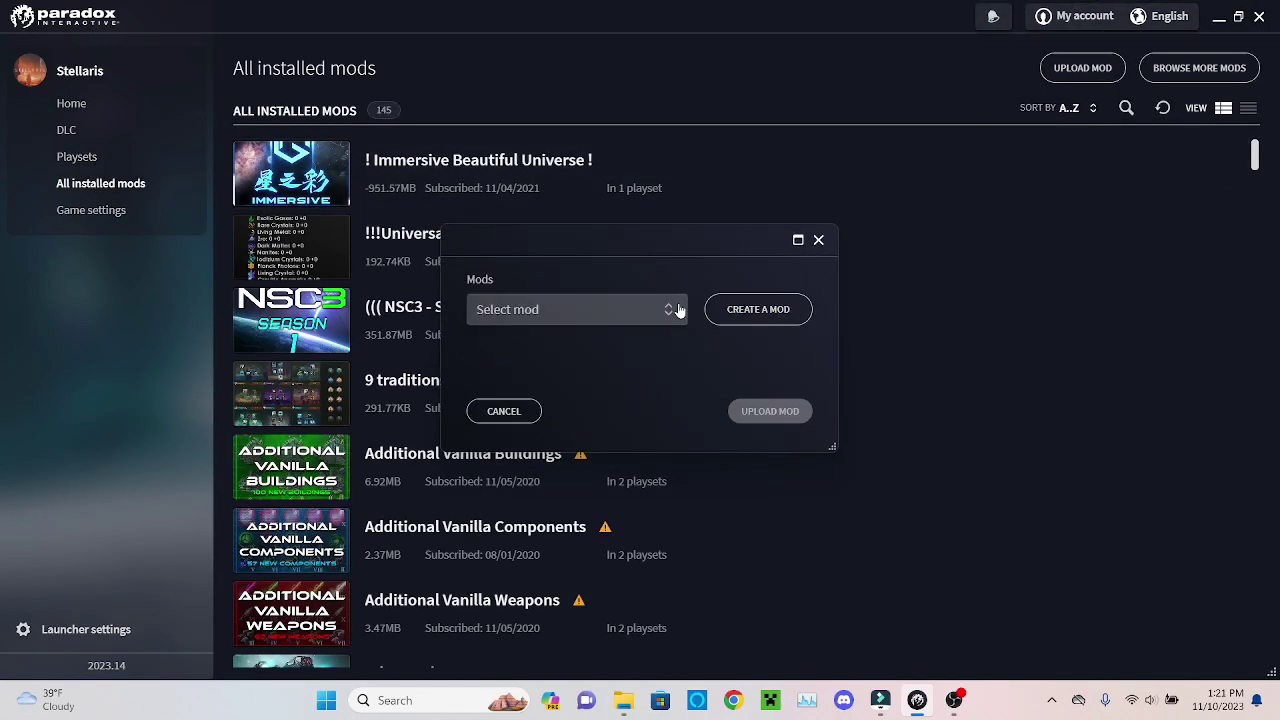
left_click(678, 311)
left_click_drag(680, 306, 680, 420)
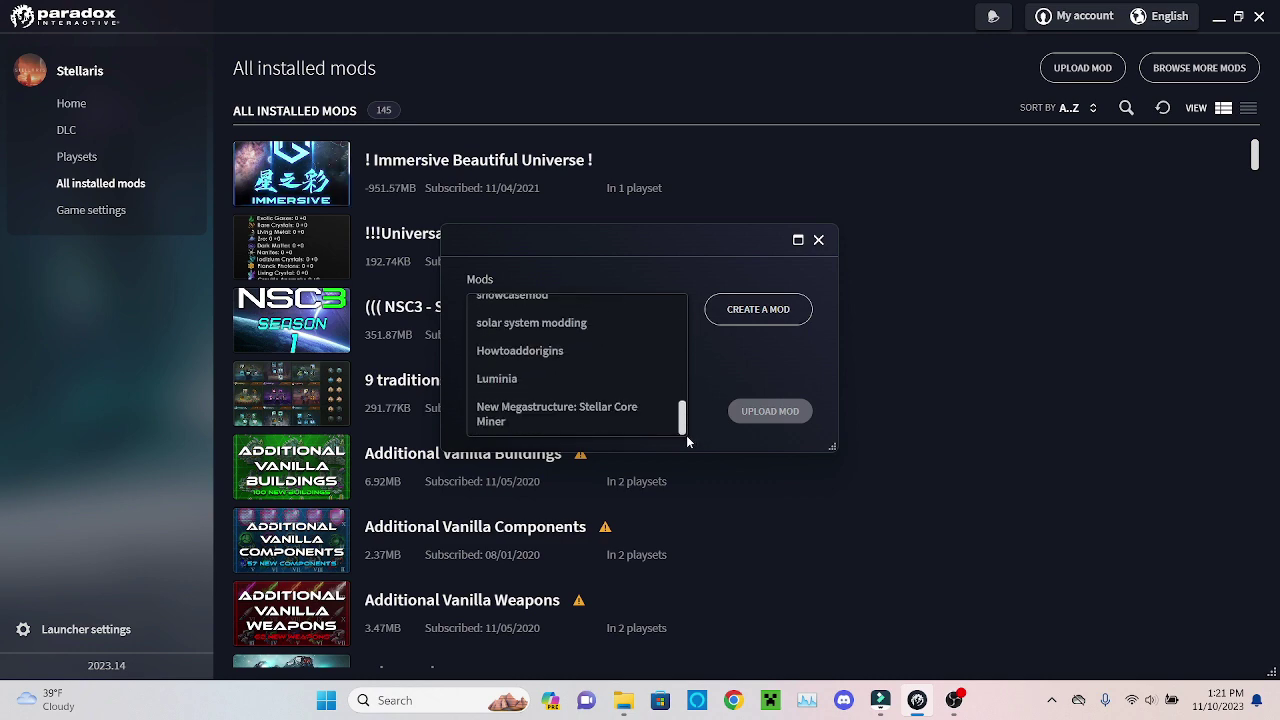
left_click(627, 430)
left_click_drag(713, 254, 777, 87)
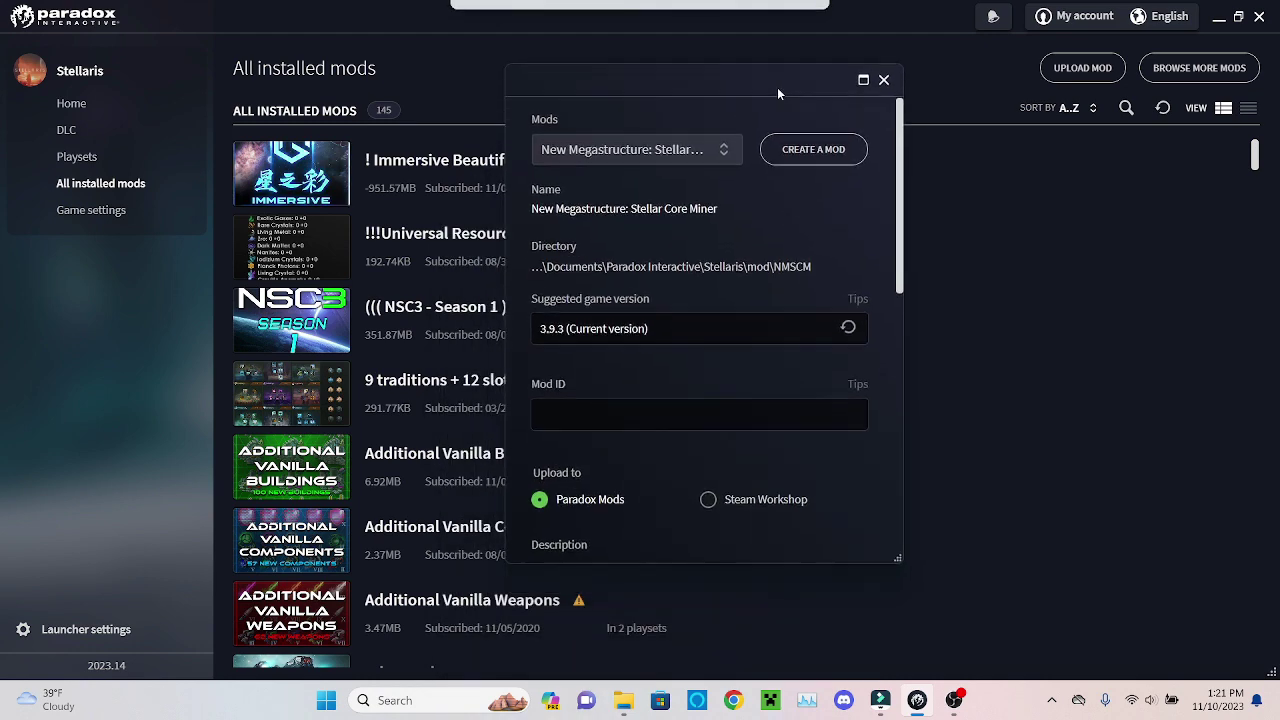
- Set the upload target to Steam Workshop and clear the mod ID
scroll(723, 371, "down", 1)
left_click(708, 416)
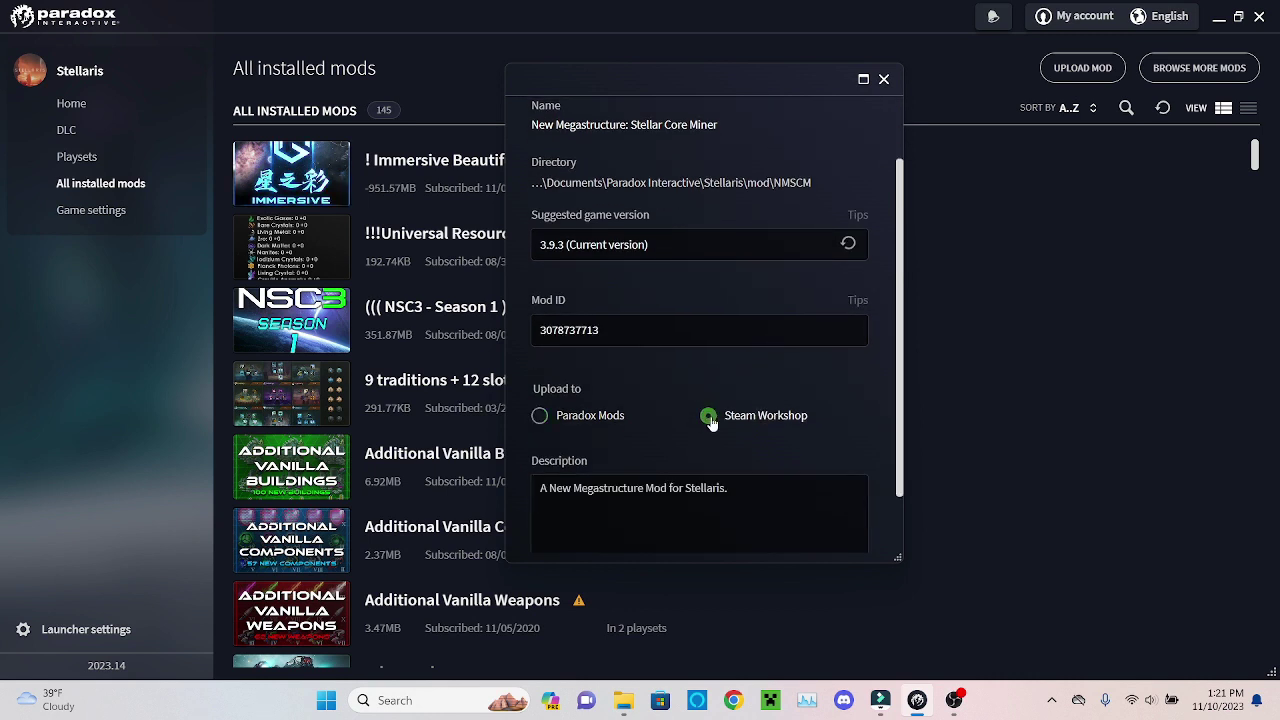
double_click(726, 330)
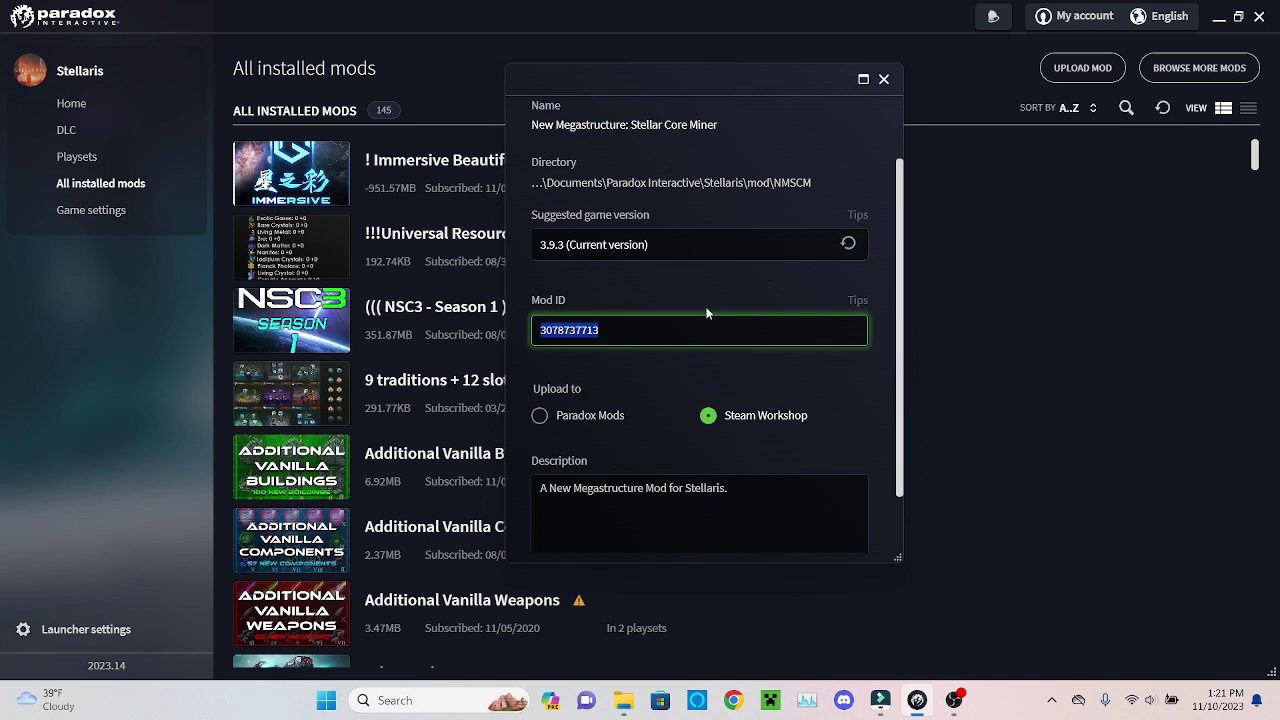
key("BackSpace")
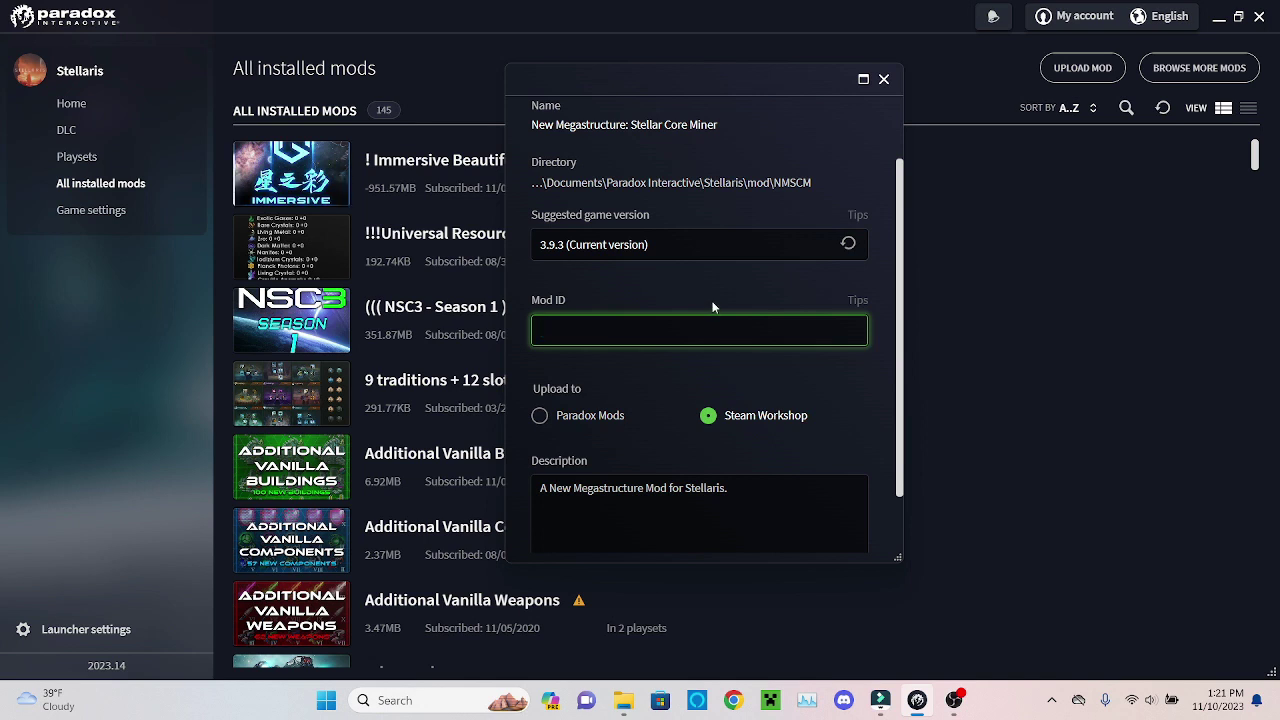
left_click(700, 312)
left_click(670, 329)
- Review the mod's upload details, upload it to Steam Workshop, and close the upload dialog
mouse_move(899, 337)
scroll(617, 327, "up", 1)
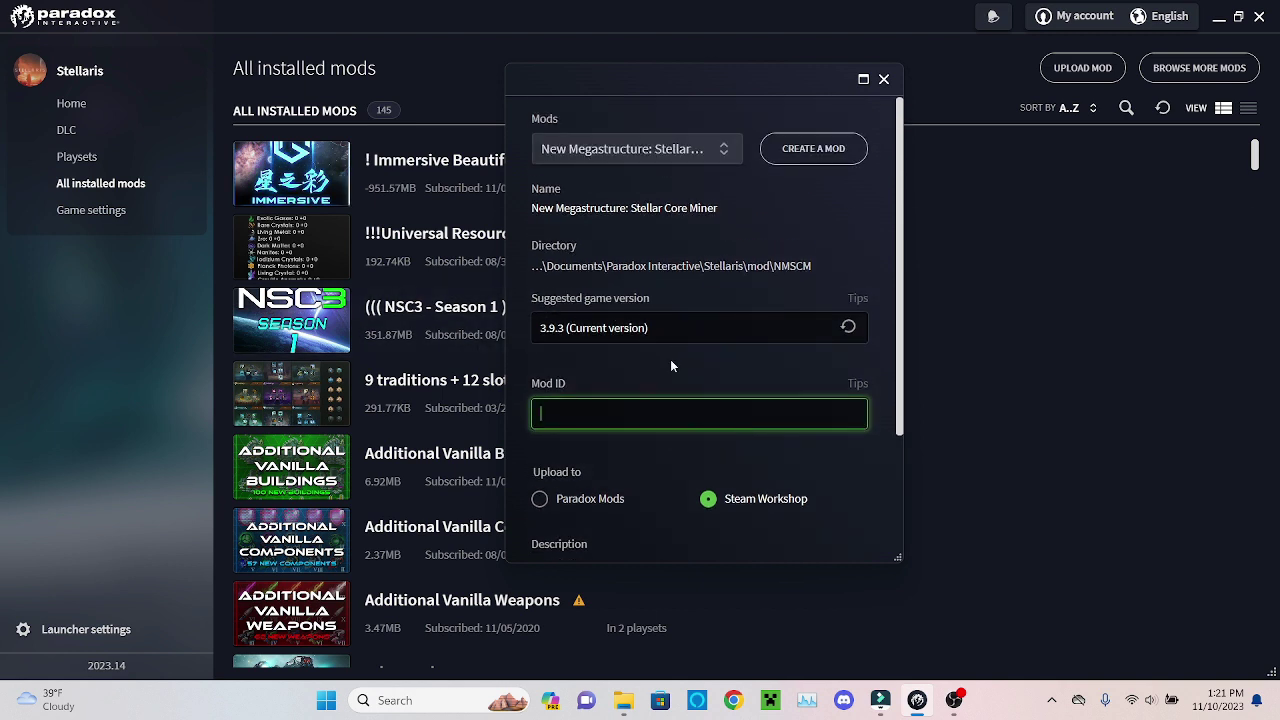
left_click(697, 329)
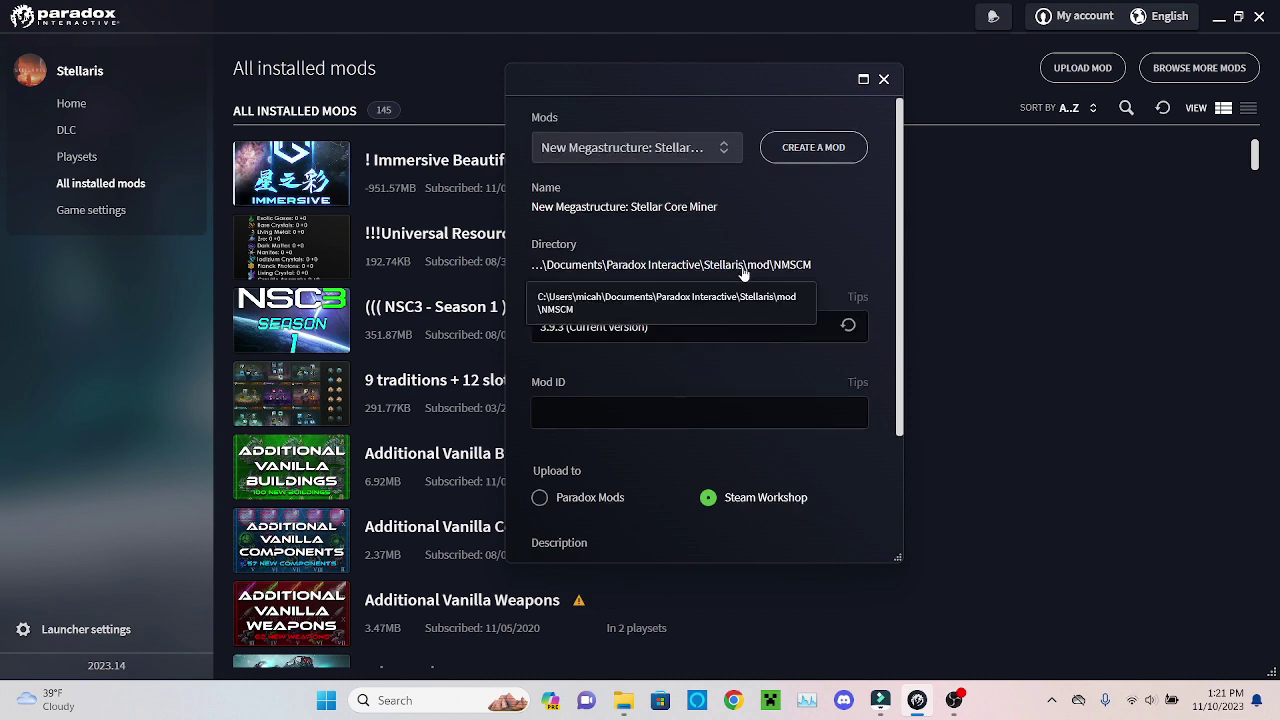
scroll(692, 314, "down", 2)
scroll(692, 314, "up", 2)
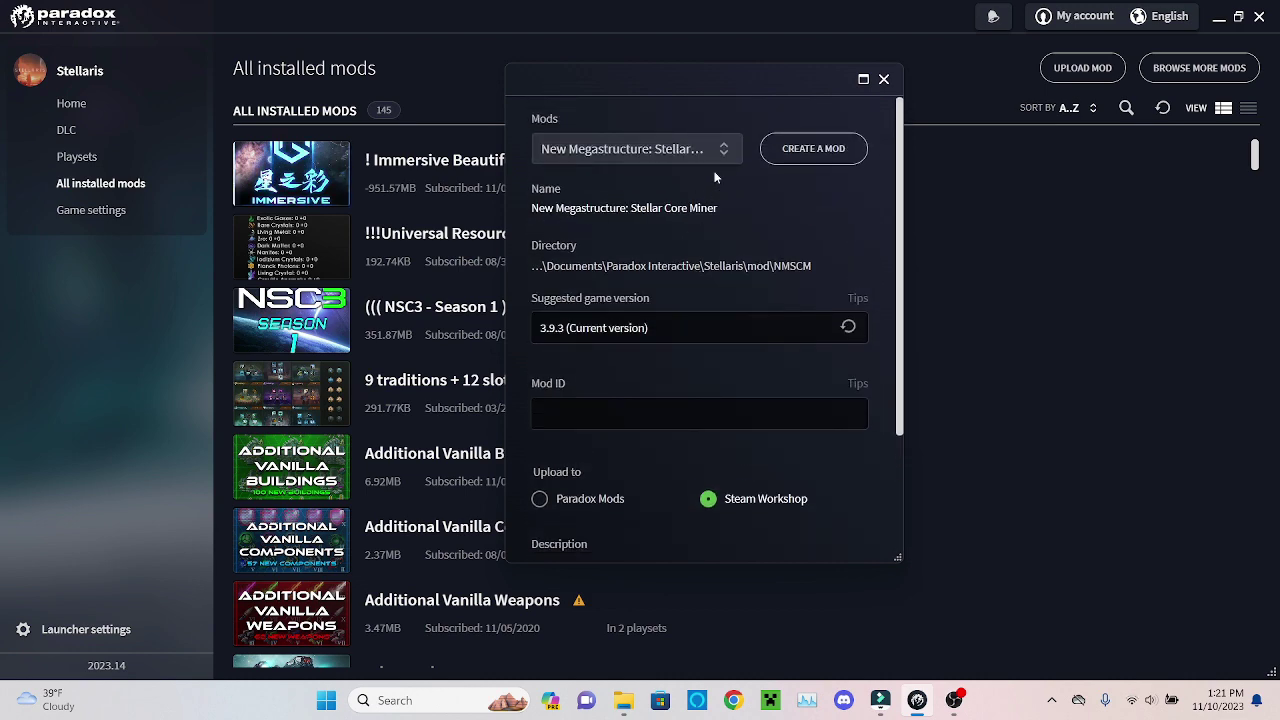
scroll(798, 362, "down", 2)
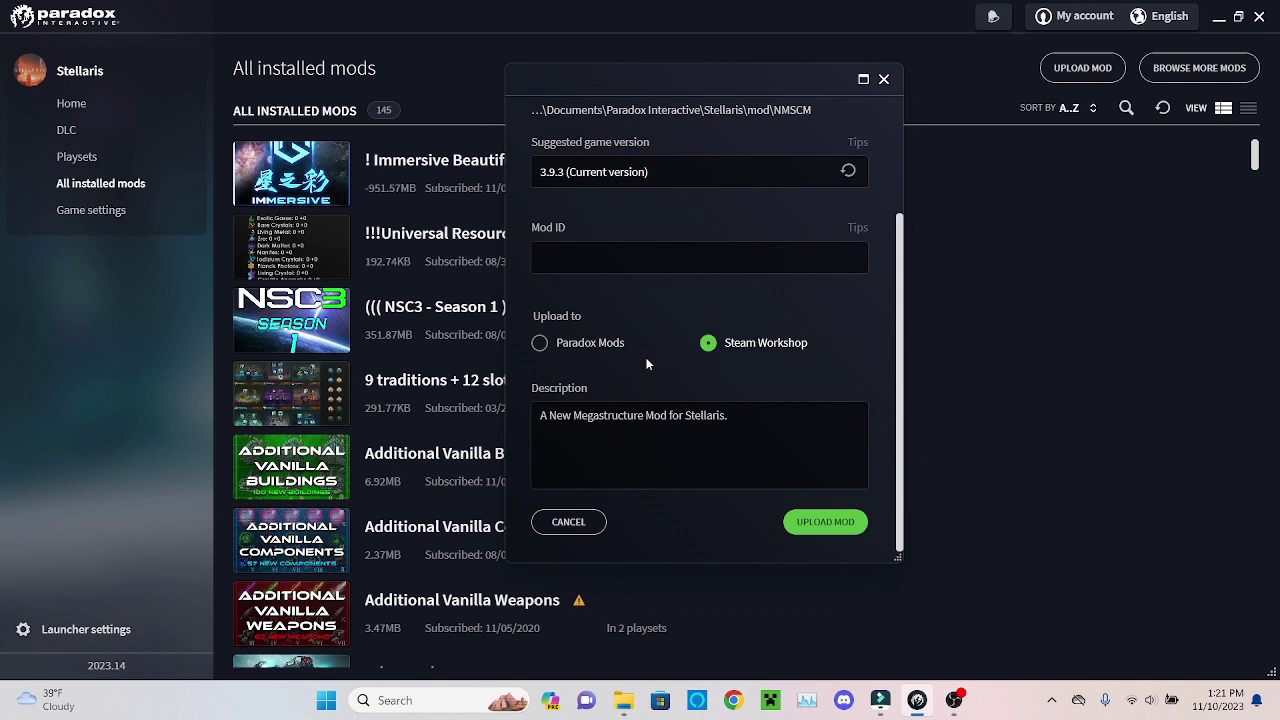
left_click_drag(729, 416, 535, 420)
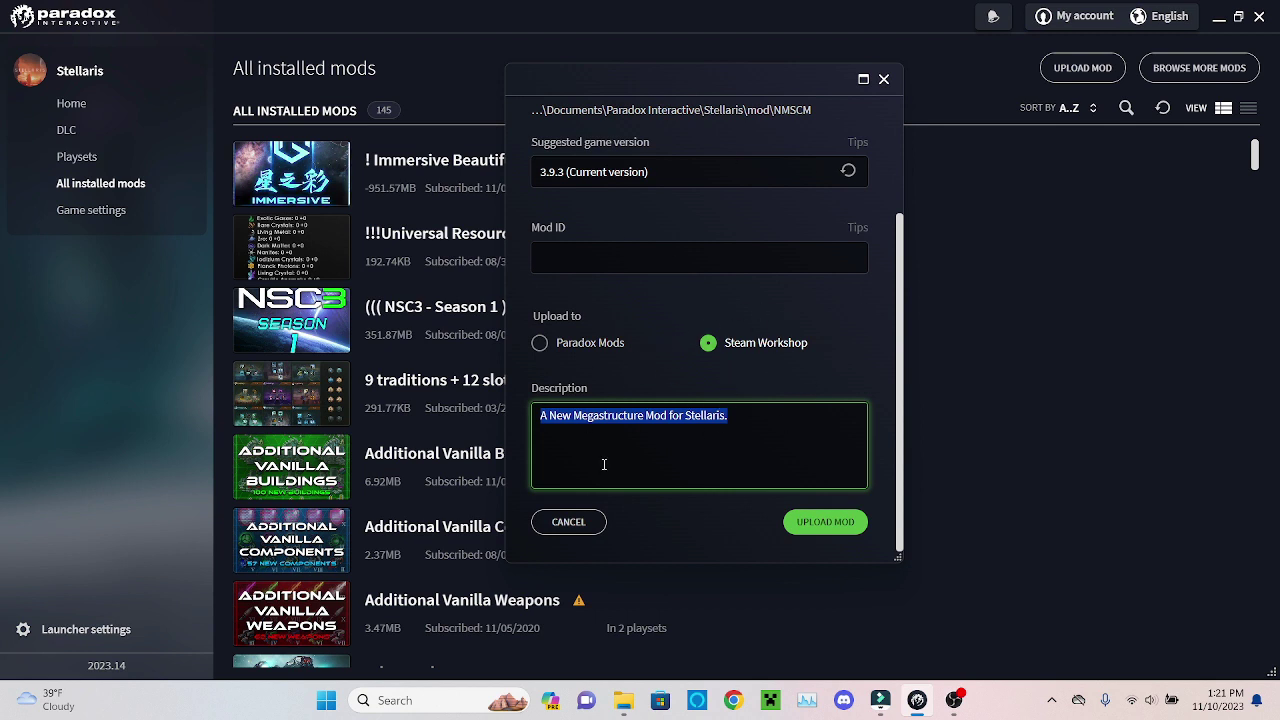
left_click(828, 524)
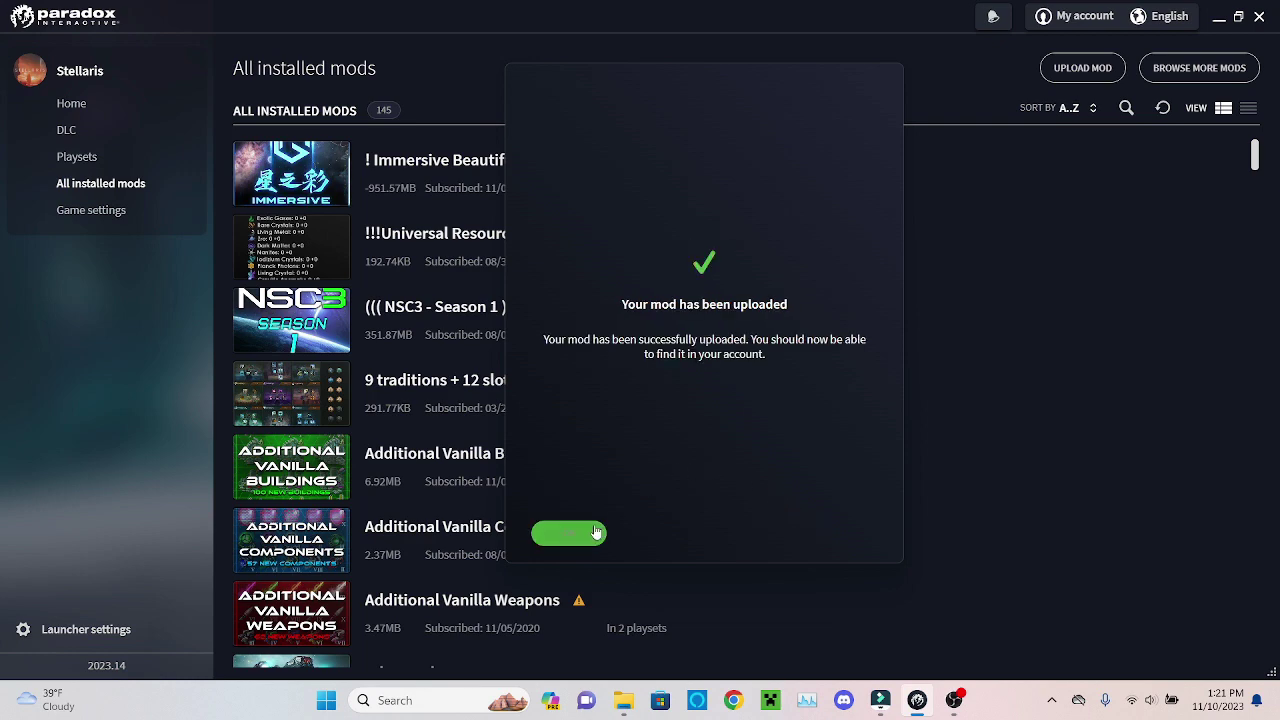
left_click(592, 533)
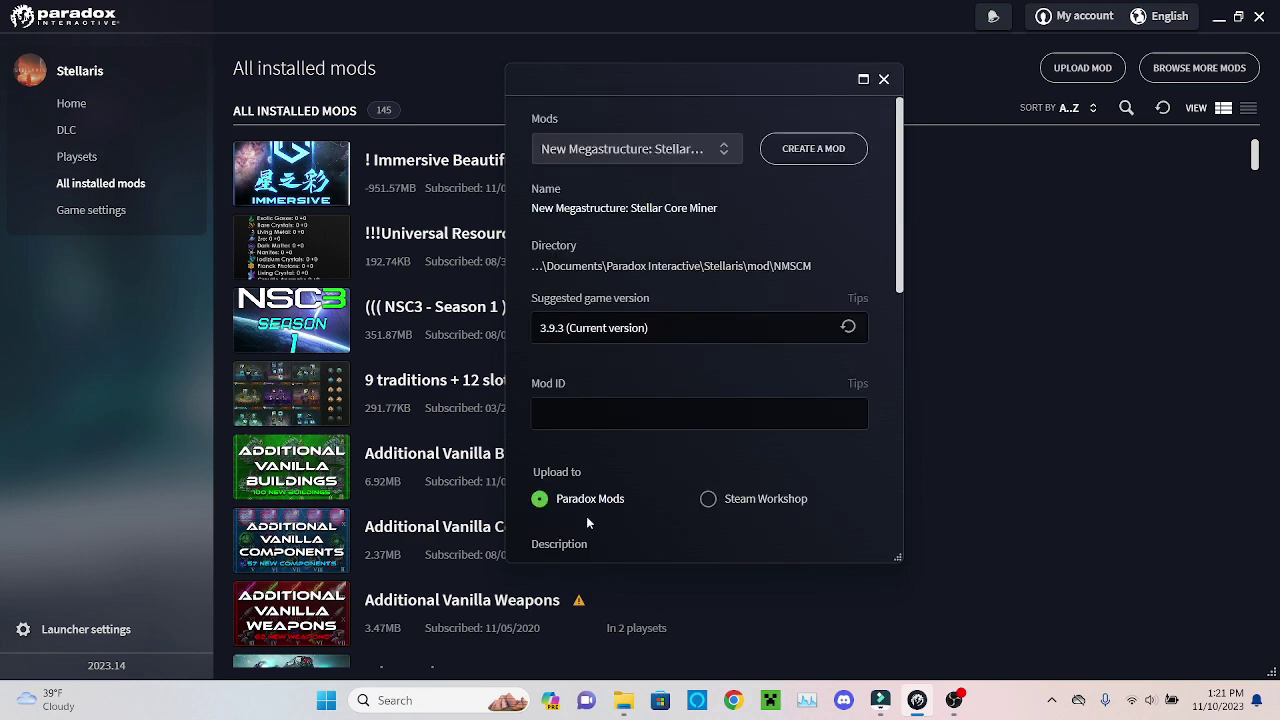
left_click(883, 86)
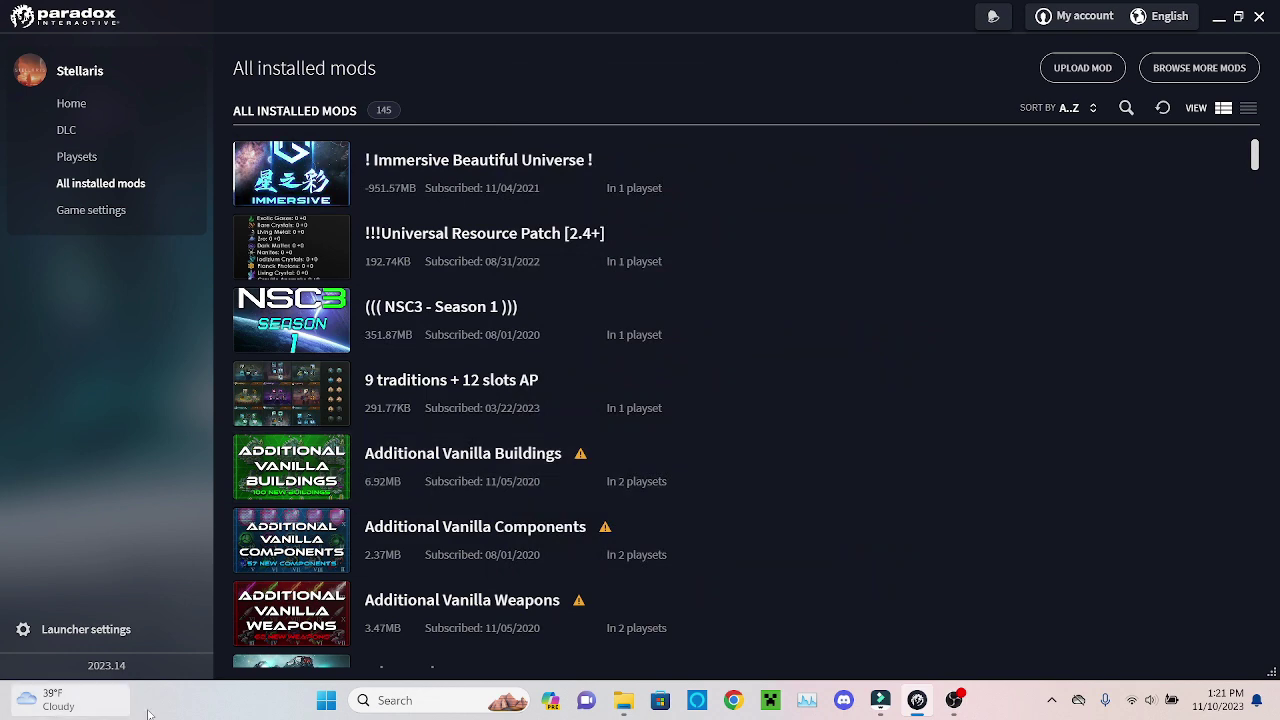
- Switch to Steam and open the title and description editor of the New Megastructure: Stellar Core Miner workshop item
left_click(400, 700)
type("steam")
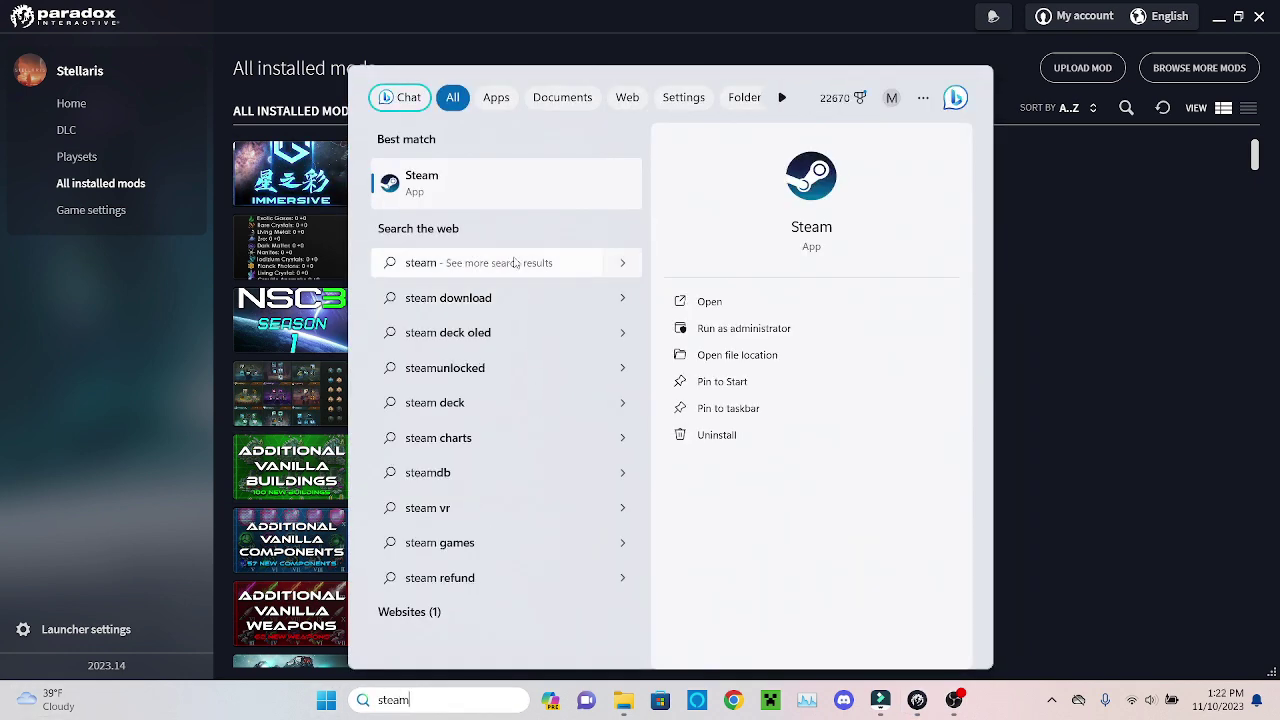
left_click(512, 206)
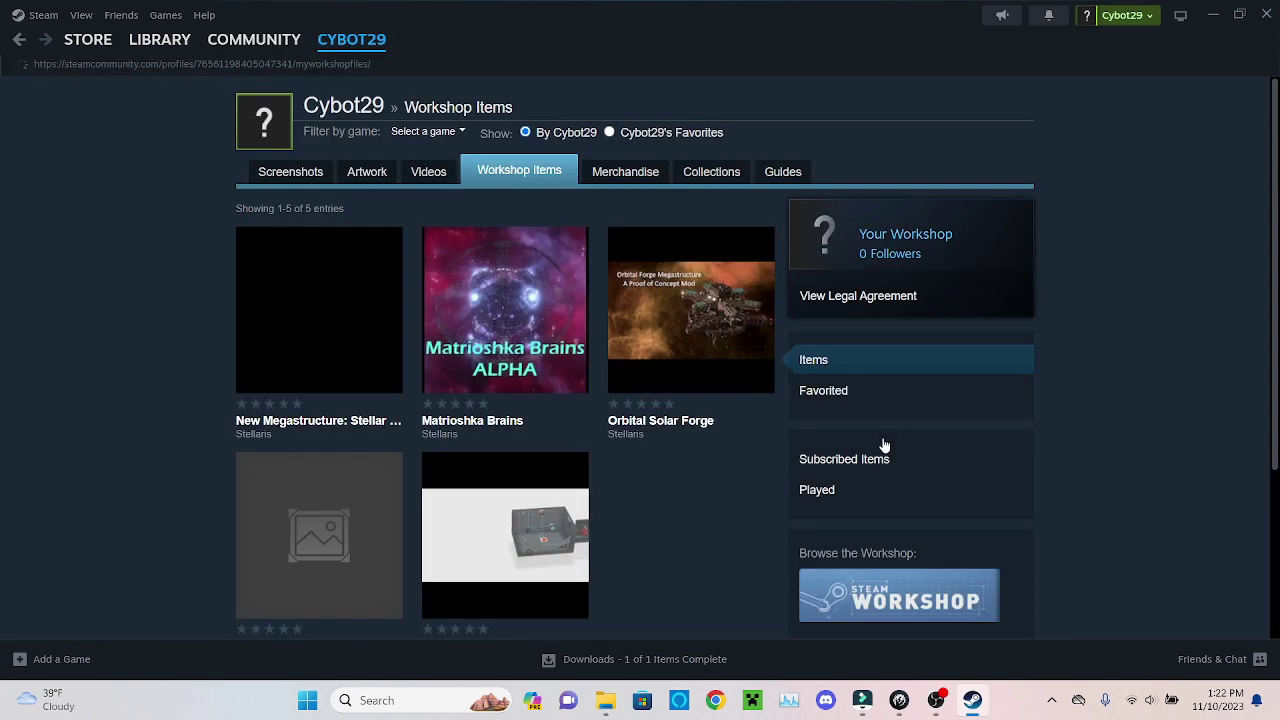
left_click(297, 368)
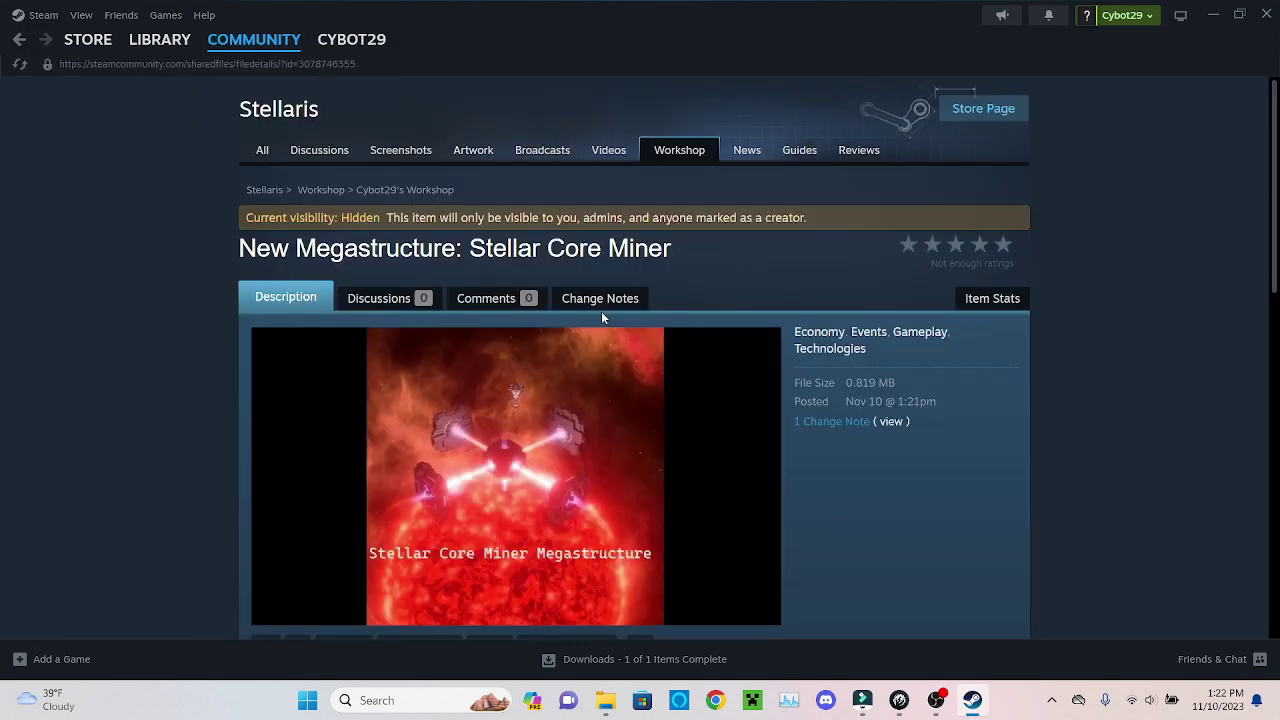
scroll(650, 330, "down", 5)
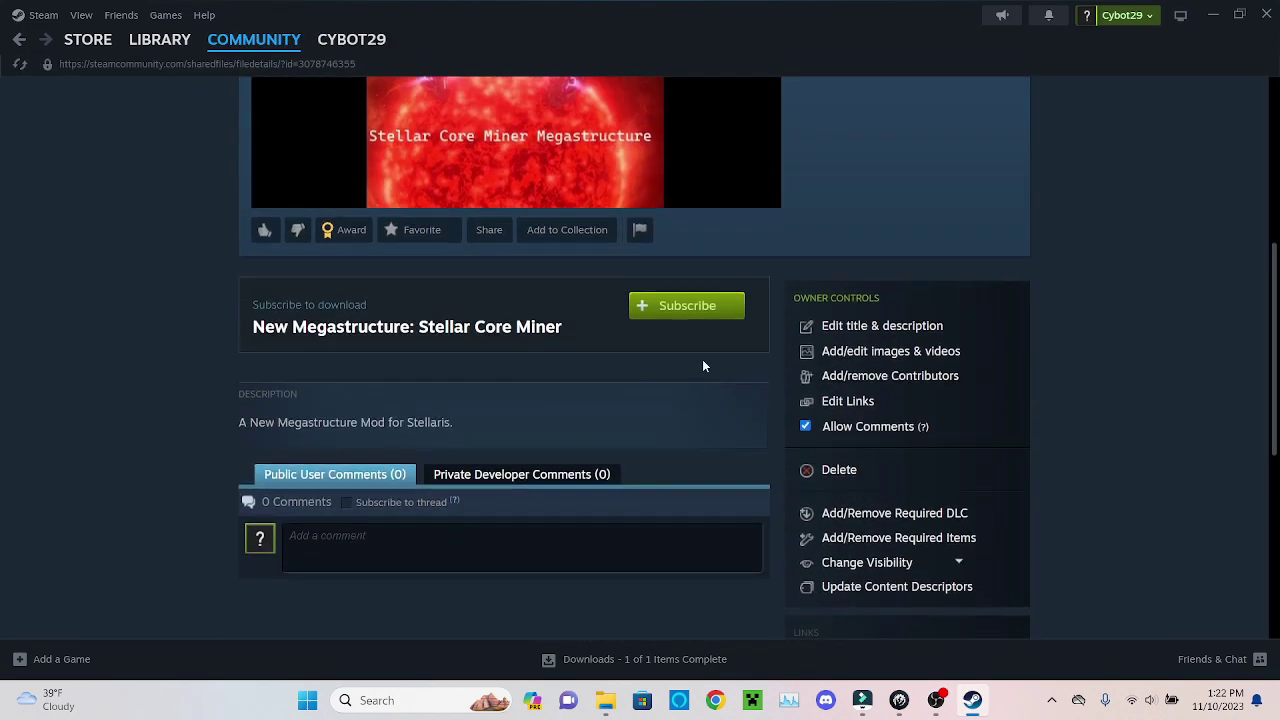
scroll(750, 355, "up", 3)
scroll(900, 375, "down", 2)
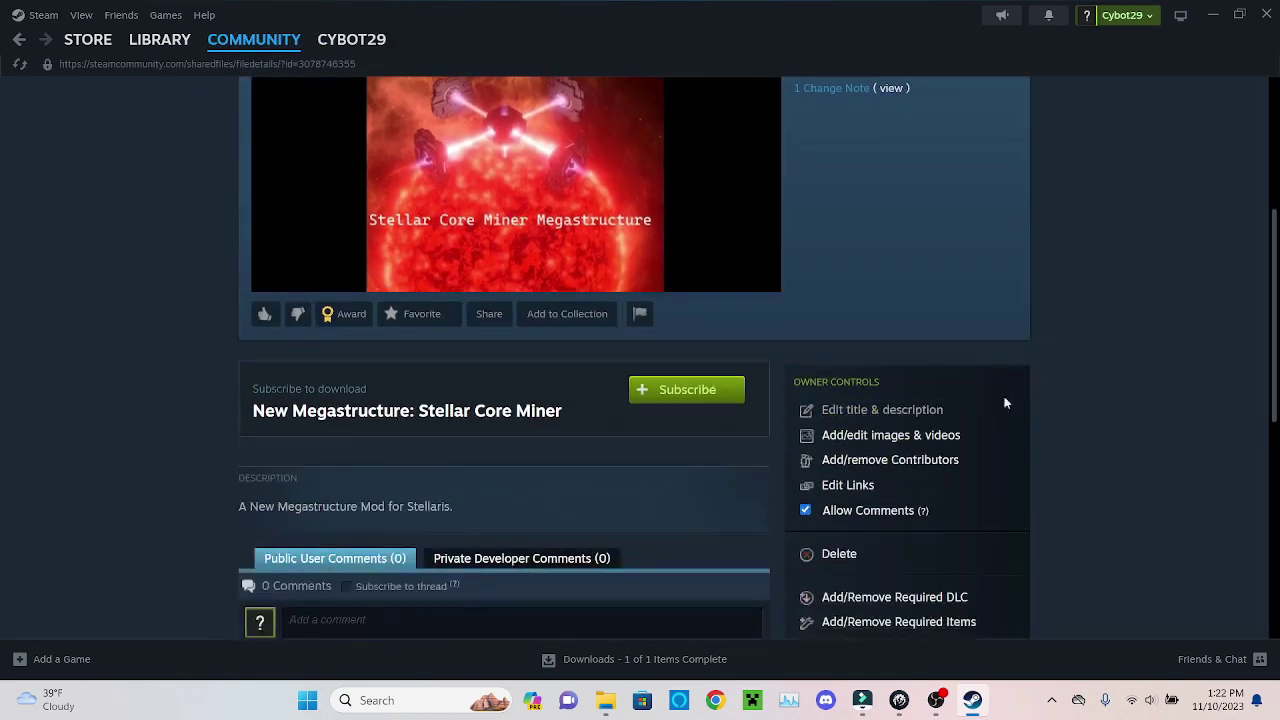
left_click(880, 413)
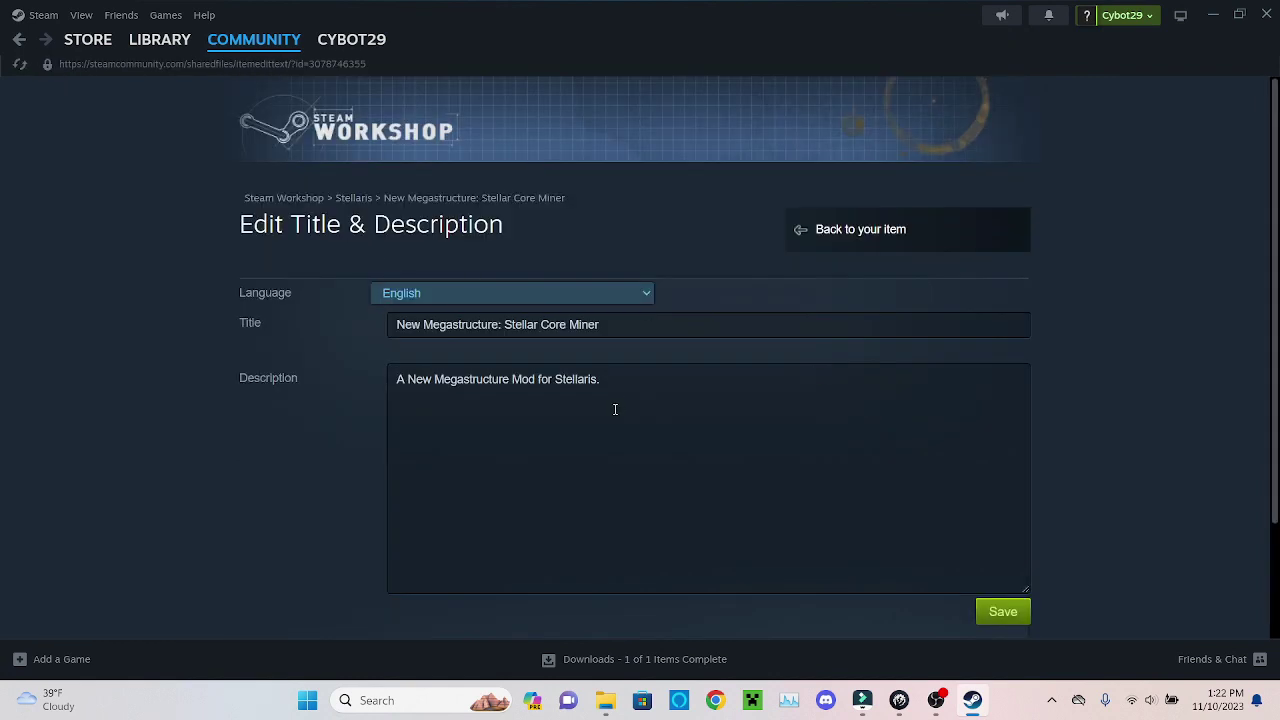
- Reword the workshop item's description to "This Mod adds a New Megastructure to Stellaris."
left_click(407, 379)
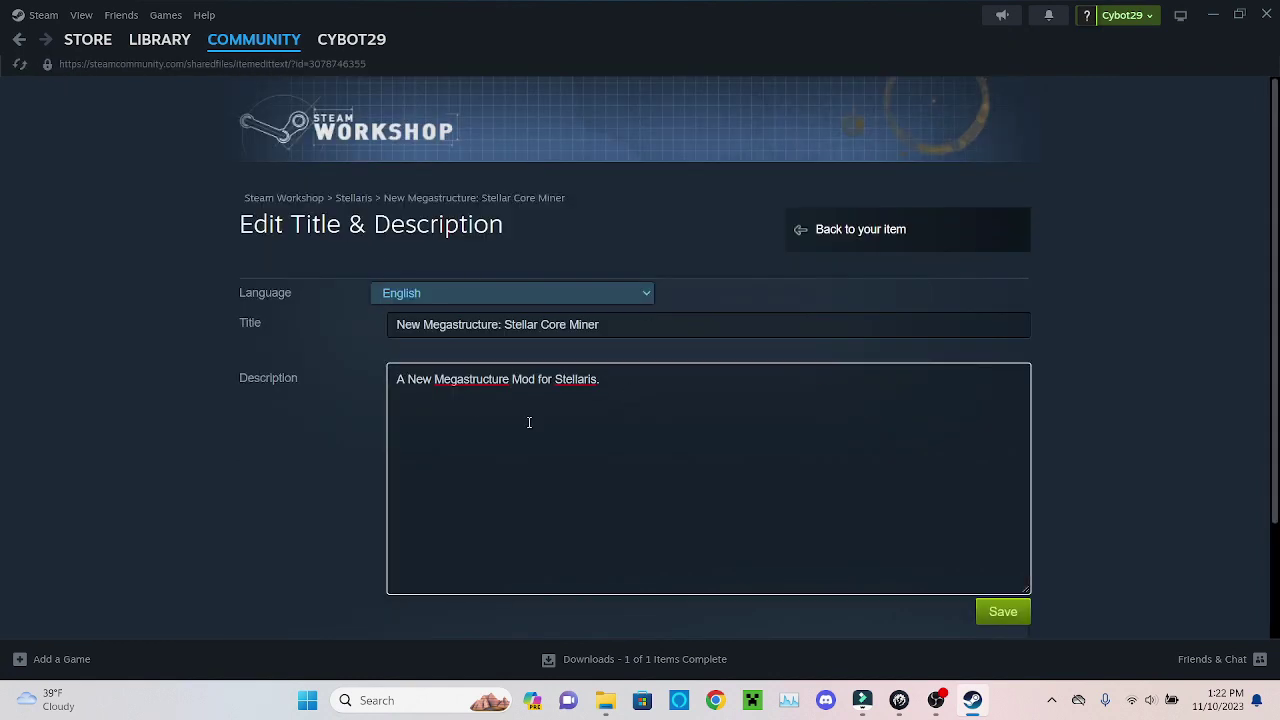
key("BackSpace")
key("BackSpace")
type("This Mo")
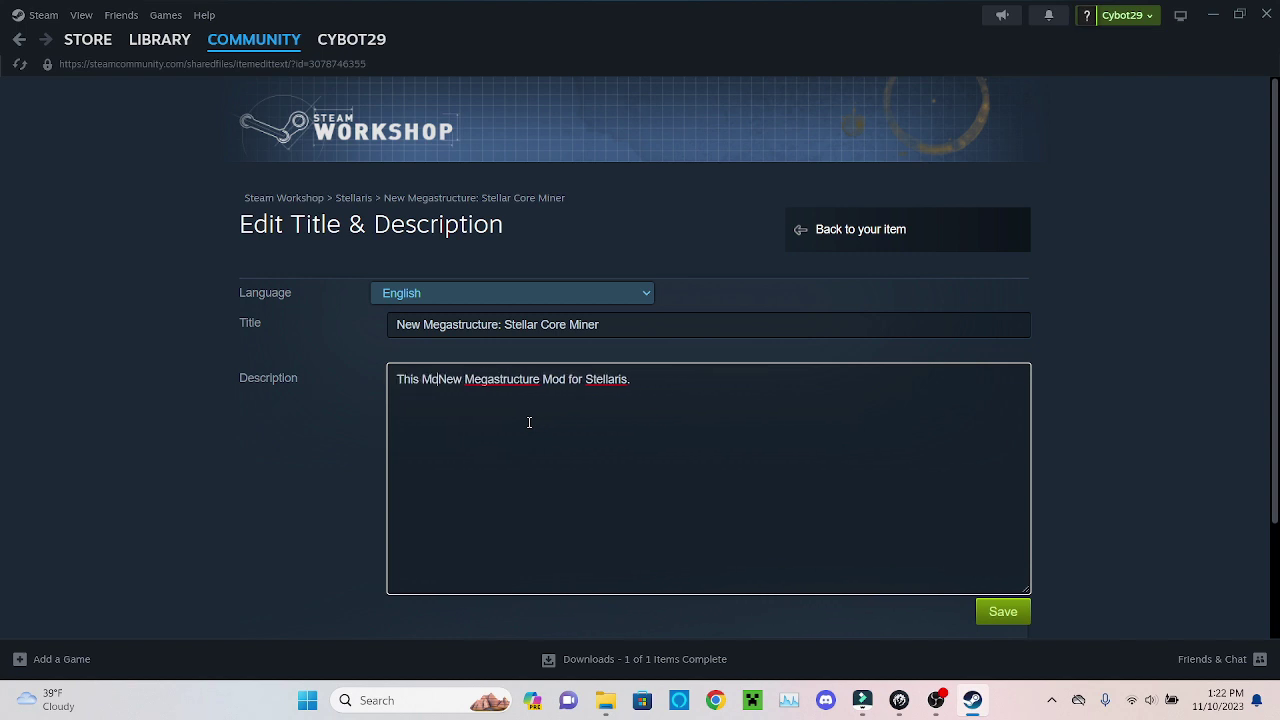
type("d")
key("BackSpace")
key("BackSpace")
key("BackSpace")
type("Mod")
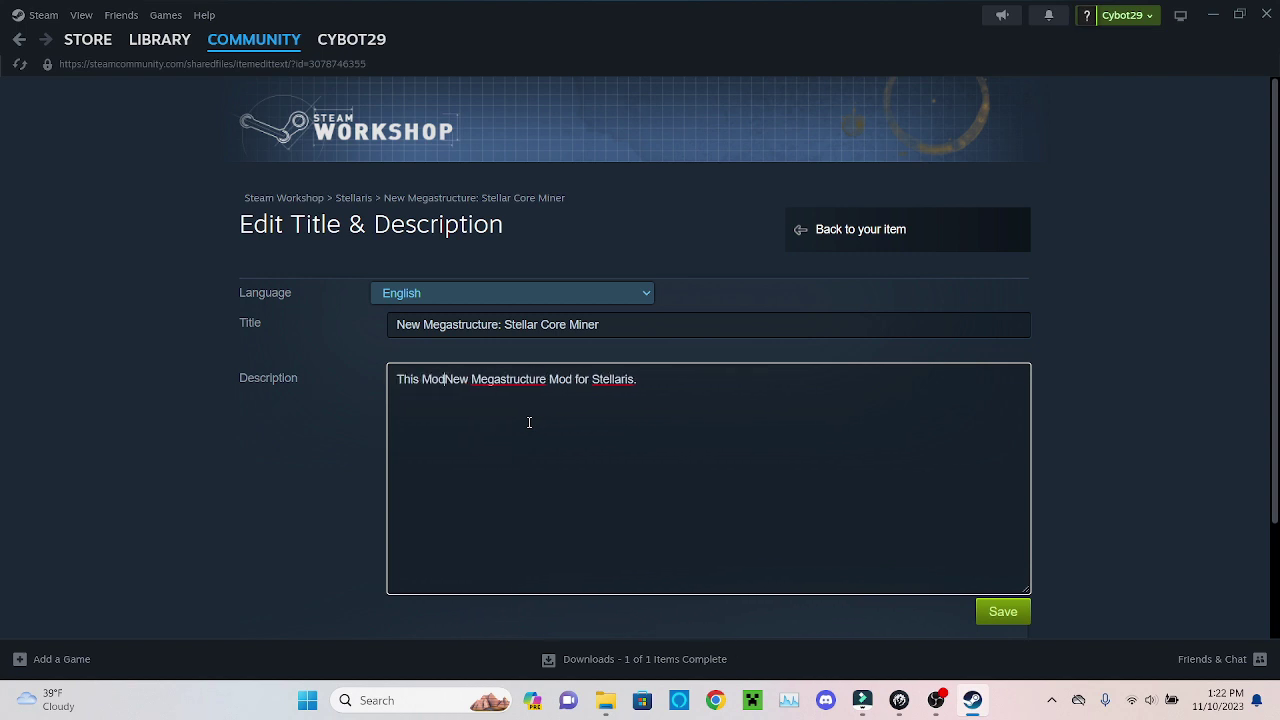
type(" adds a")
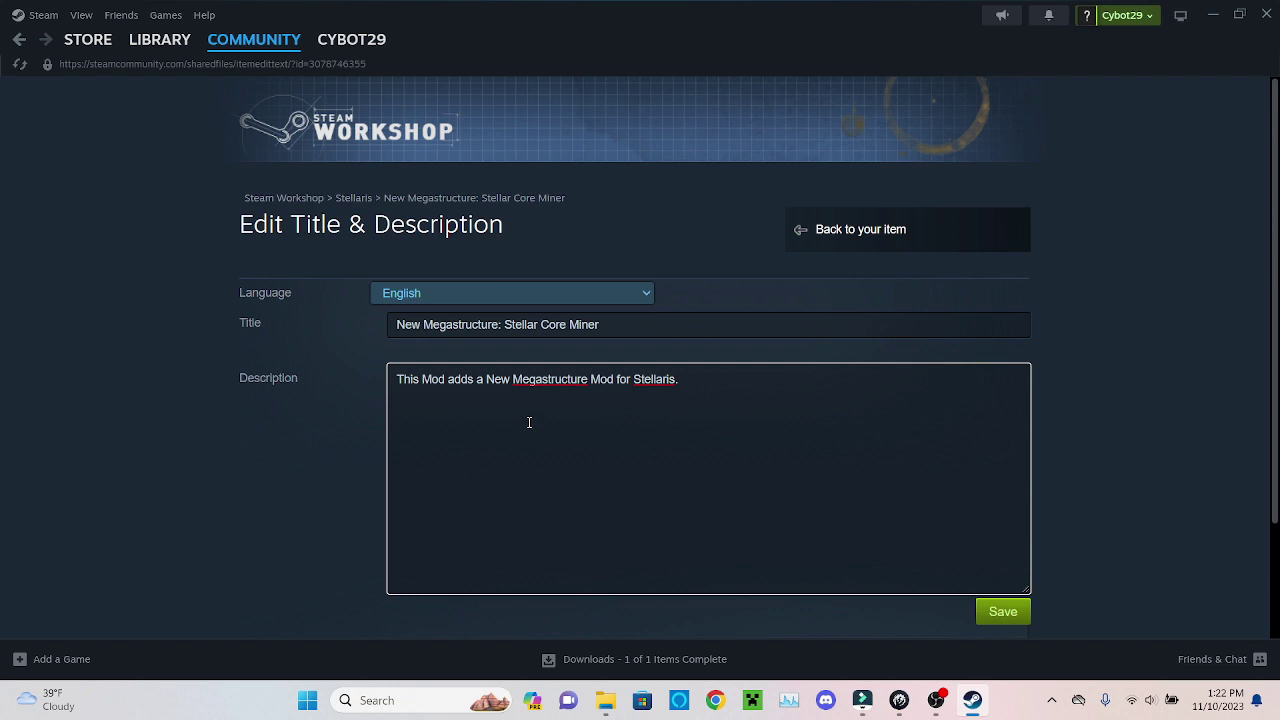
left_click_drag(632, 375, 597, 373)
type("to")
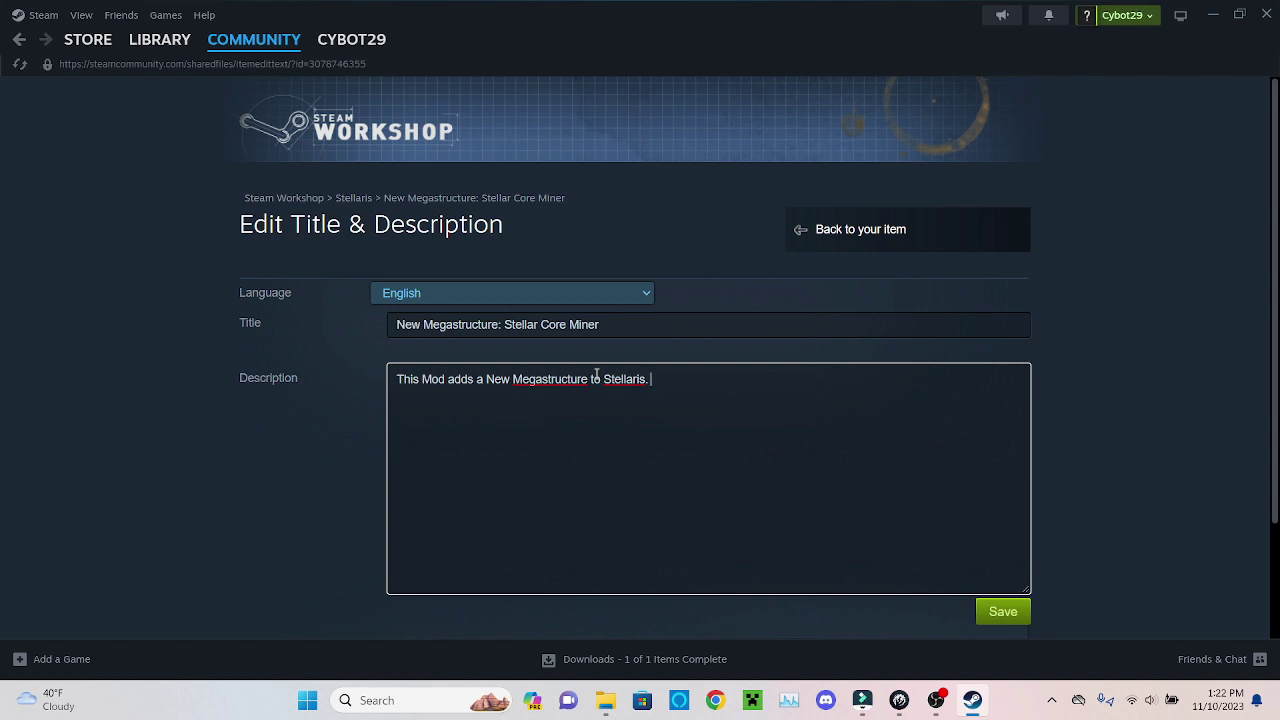
- Add "The Stellar Core Miner allows you to extract Minerals, Alloys, and Exotic Gasses from stars." to the description and save it
type("he STelllar Core Miner al")
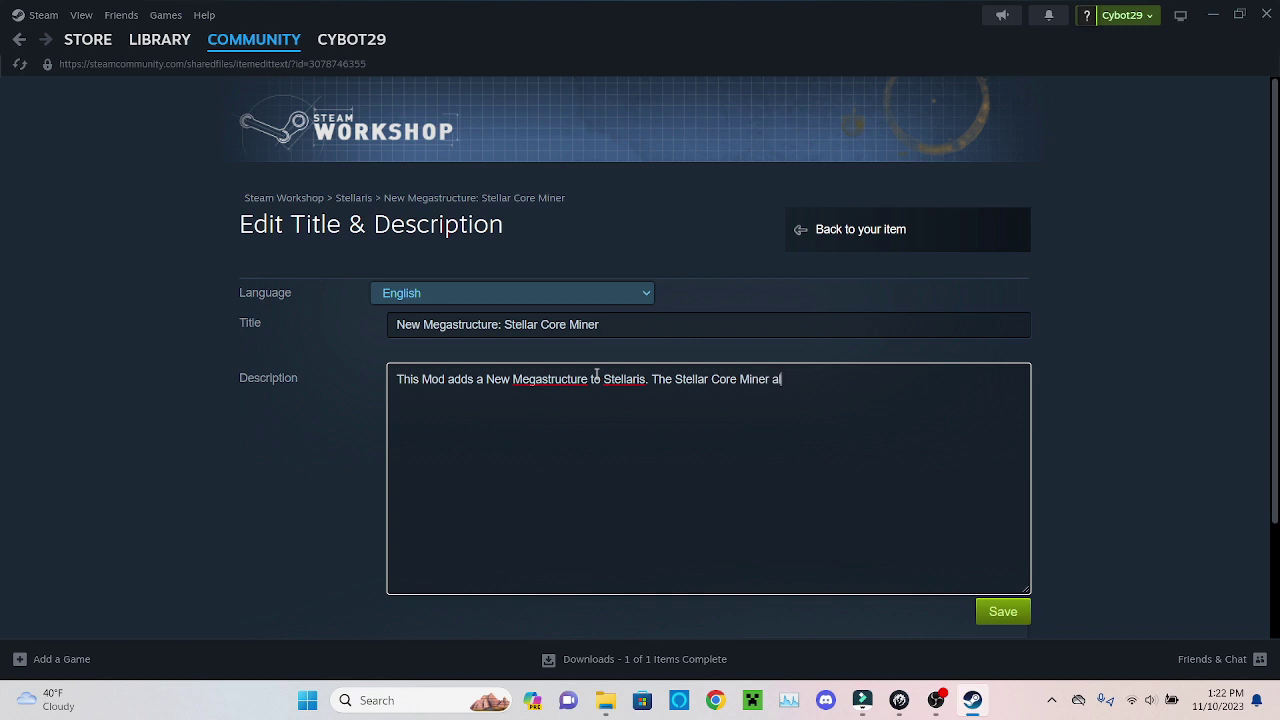
type("lows you to extract")
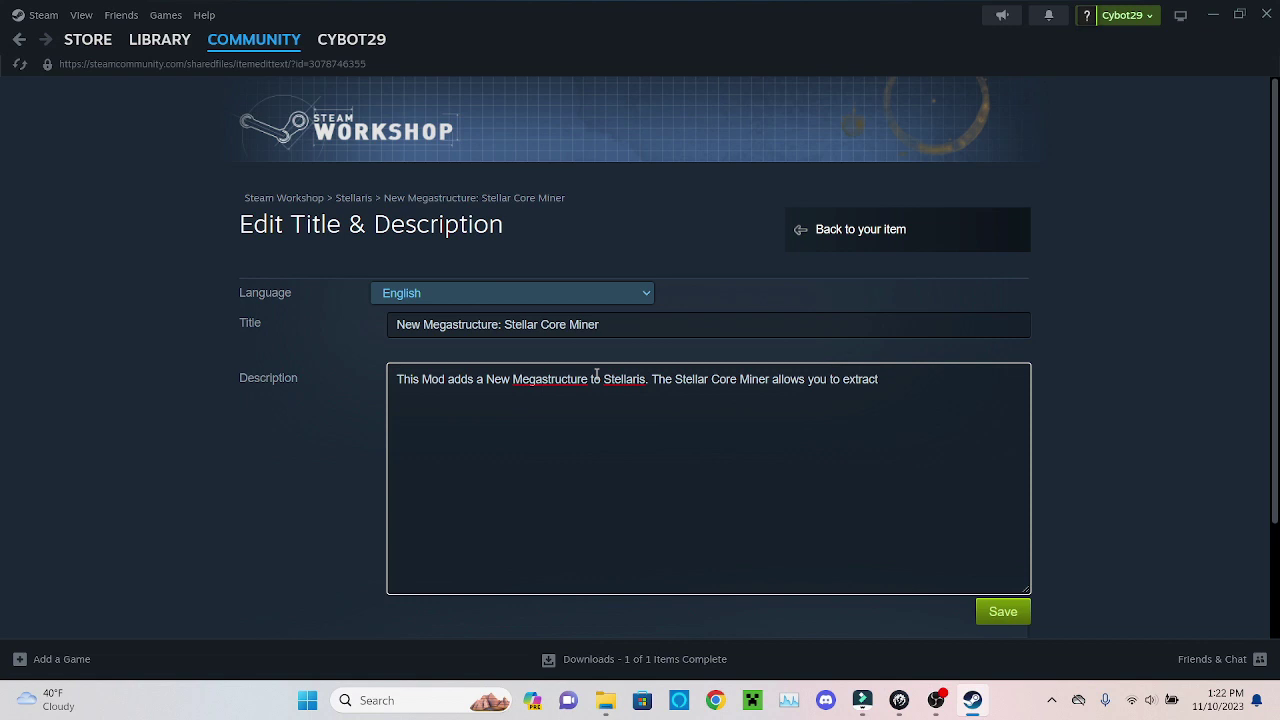
type(" Minerals, Alloys, and Exotic")
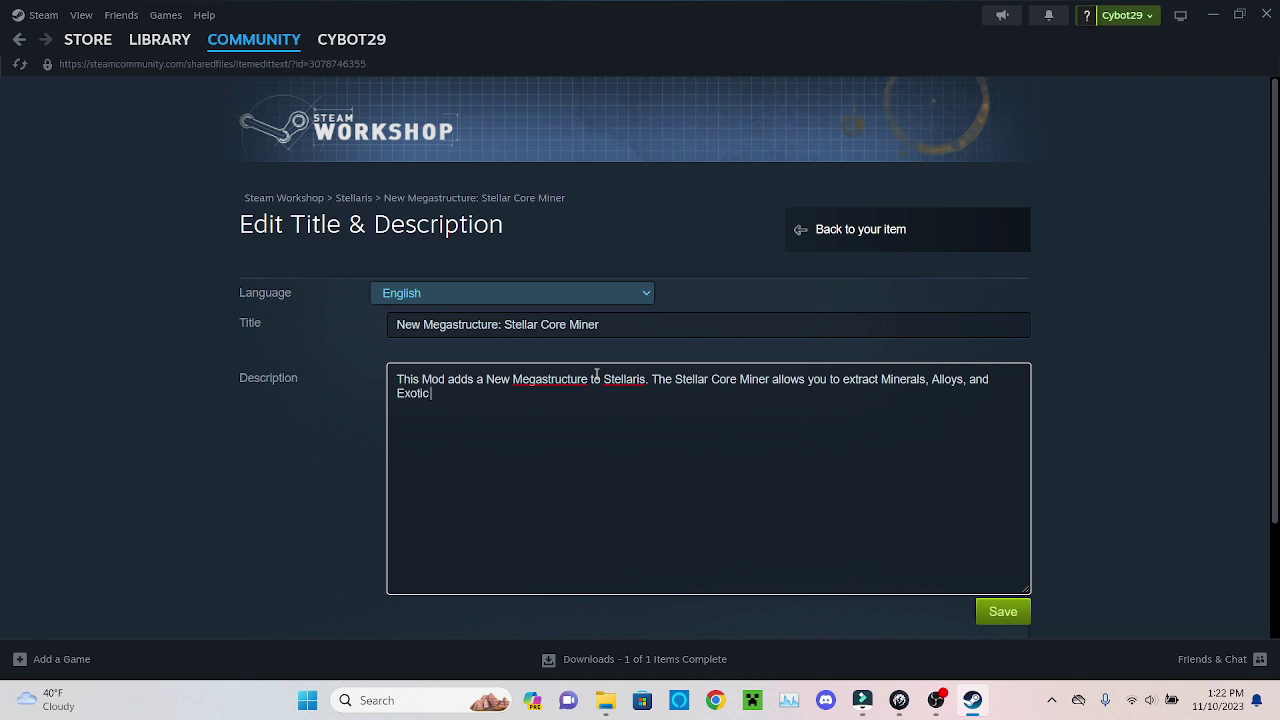
type(" Gasses from stars.")
scroll(997, 470, "down", 3)
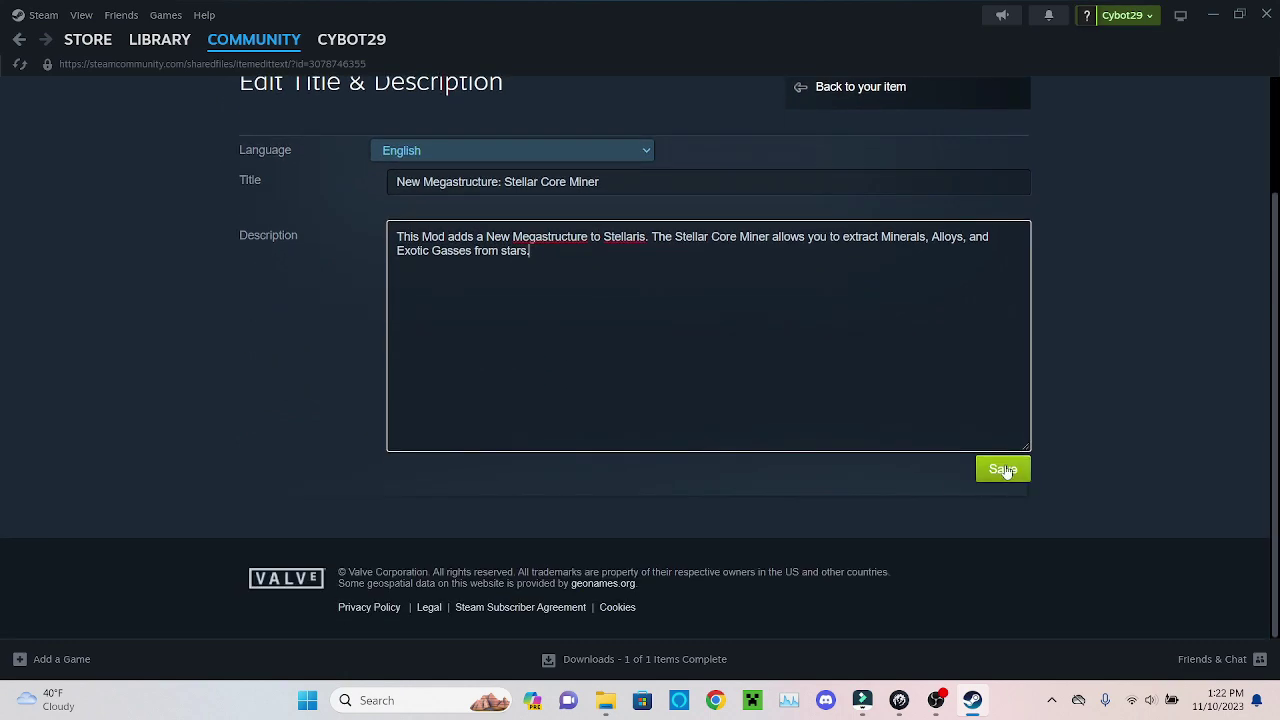
left_click(1006, 466)
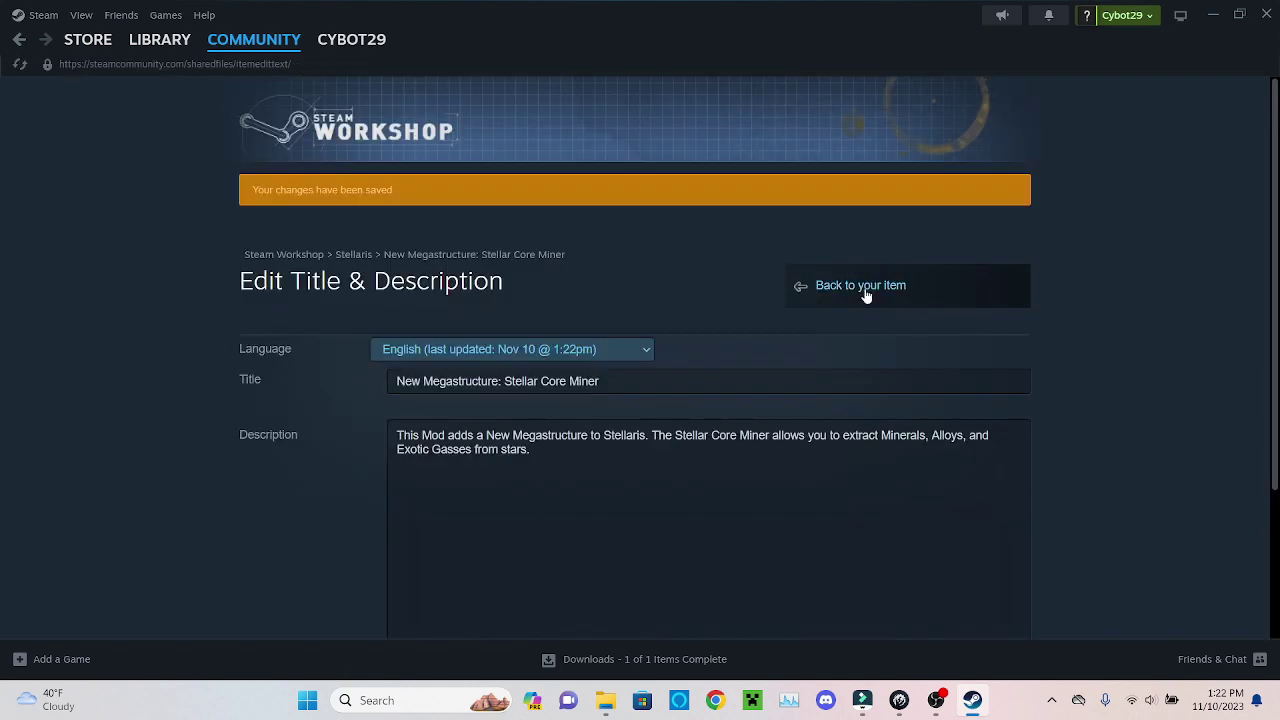
- Open the workshop item's images and videos editor and choose Thumbnail.png as a new image to upload
left_click(866, 290)
scroll(977, 422, "down", 5)
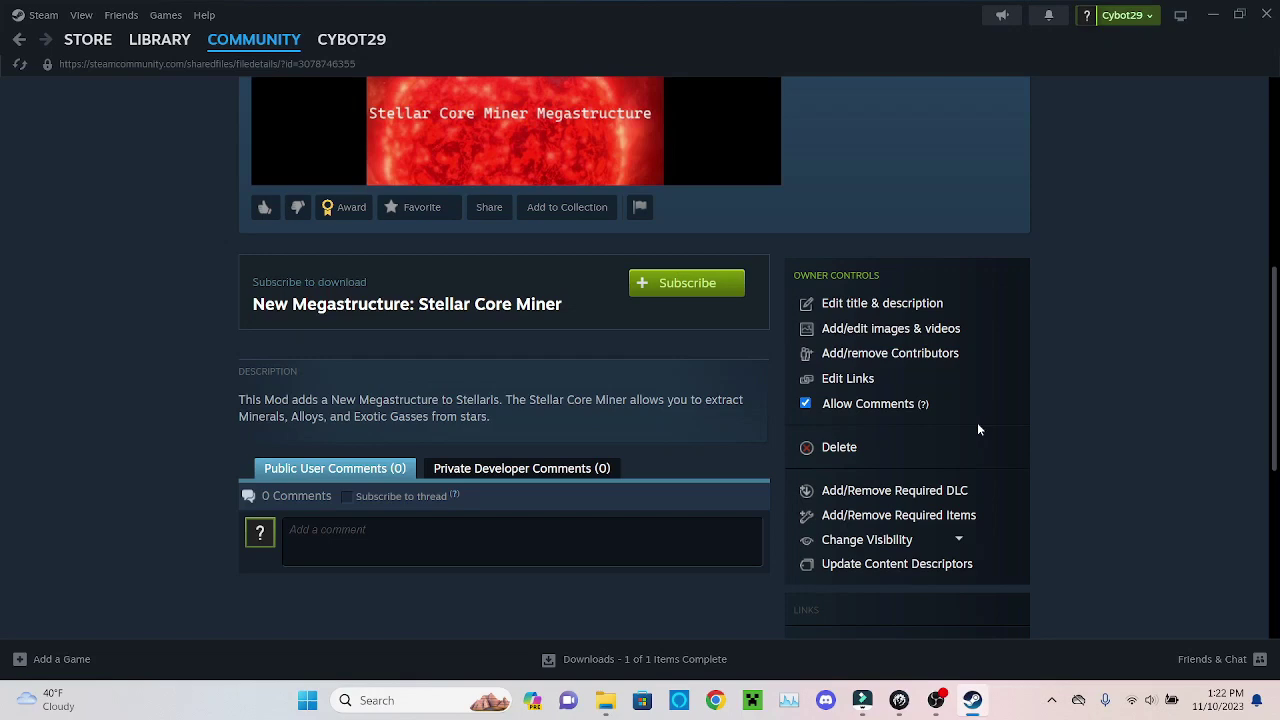
left_click(925, 330)
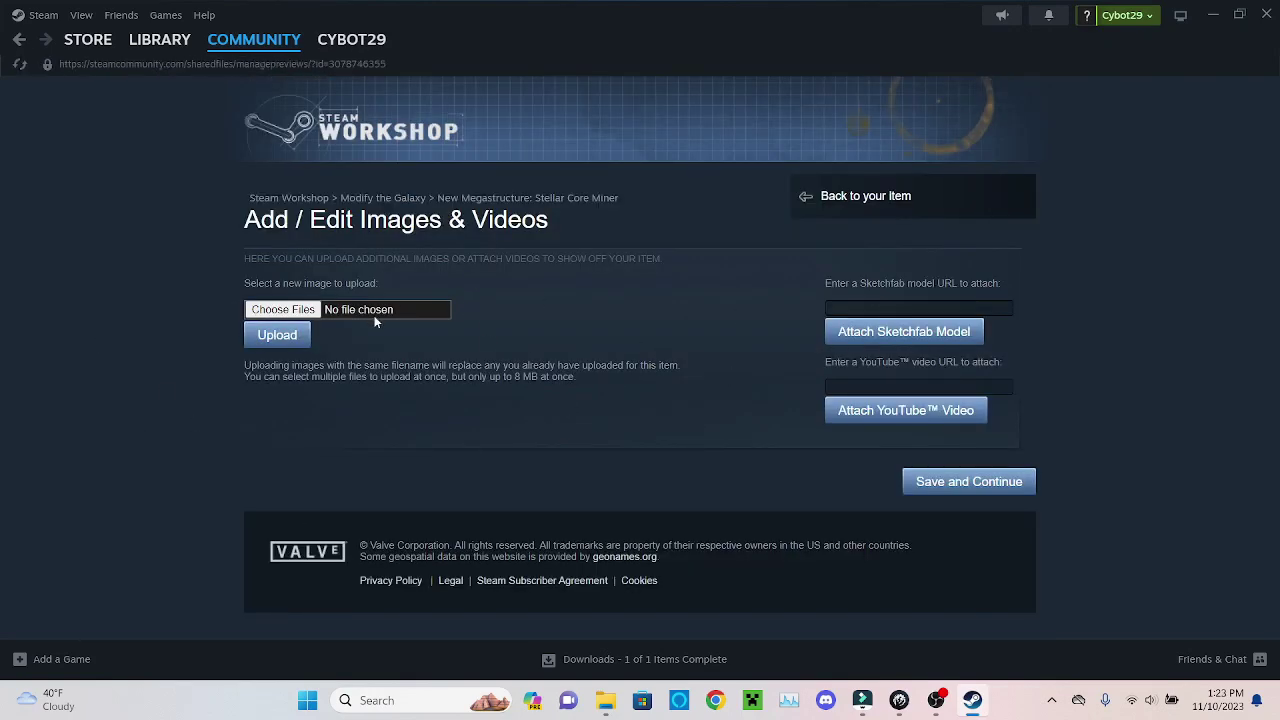
left_click(270, 312)
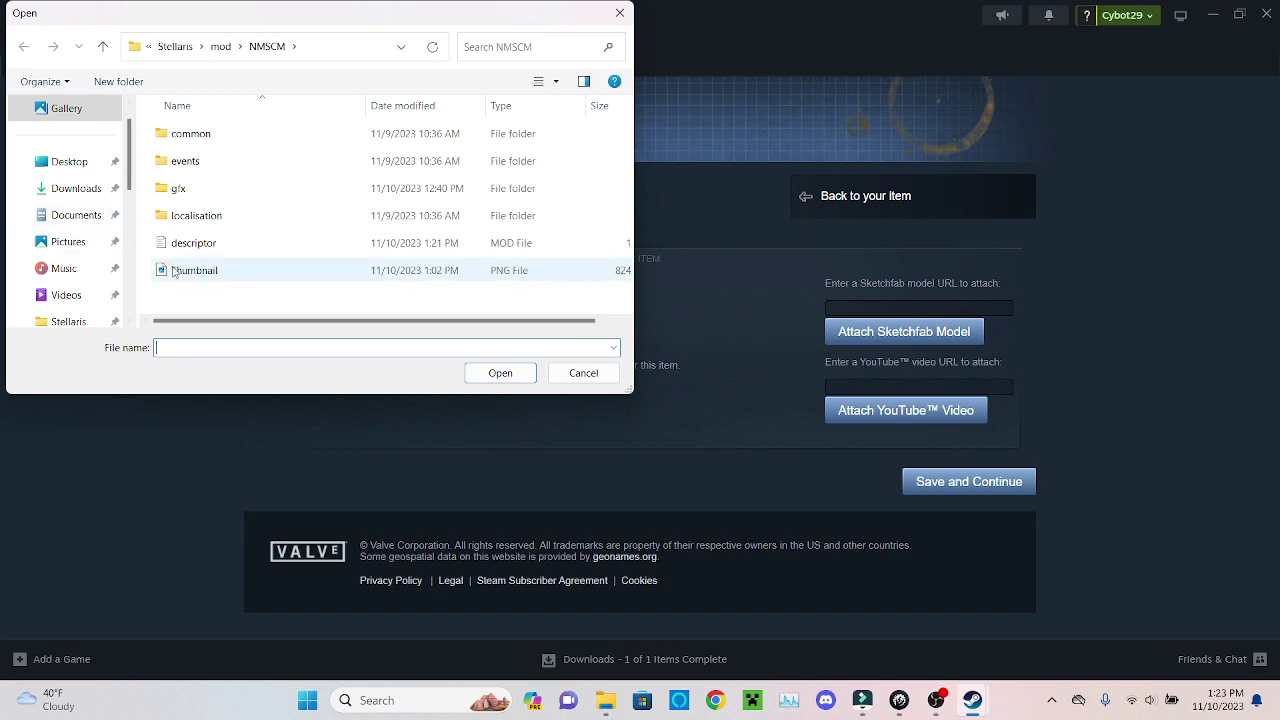
double_click(460, 267)
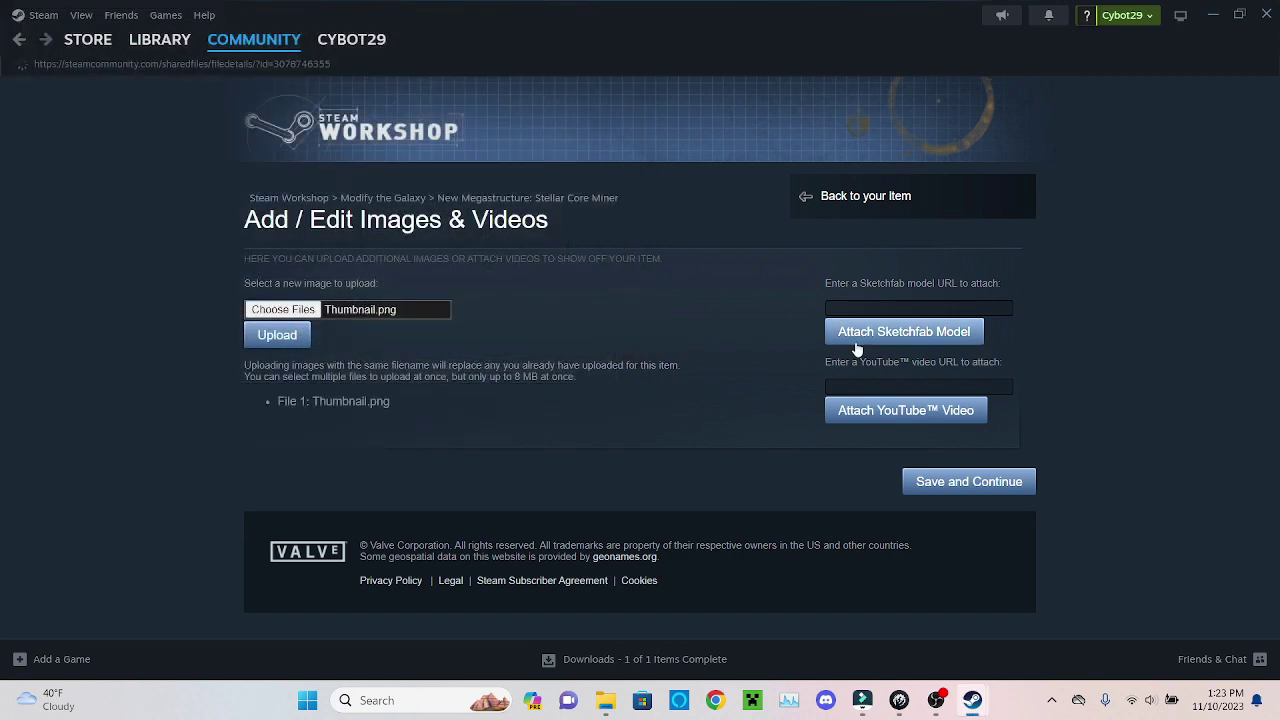
- Mark Stellaris: Utopia as required DLC for the workshop item and finish the DLC selection
scroll(574, 487, "down", 5)
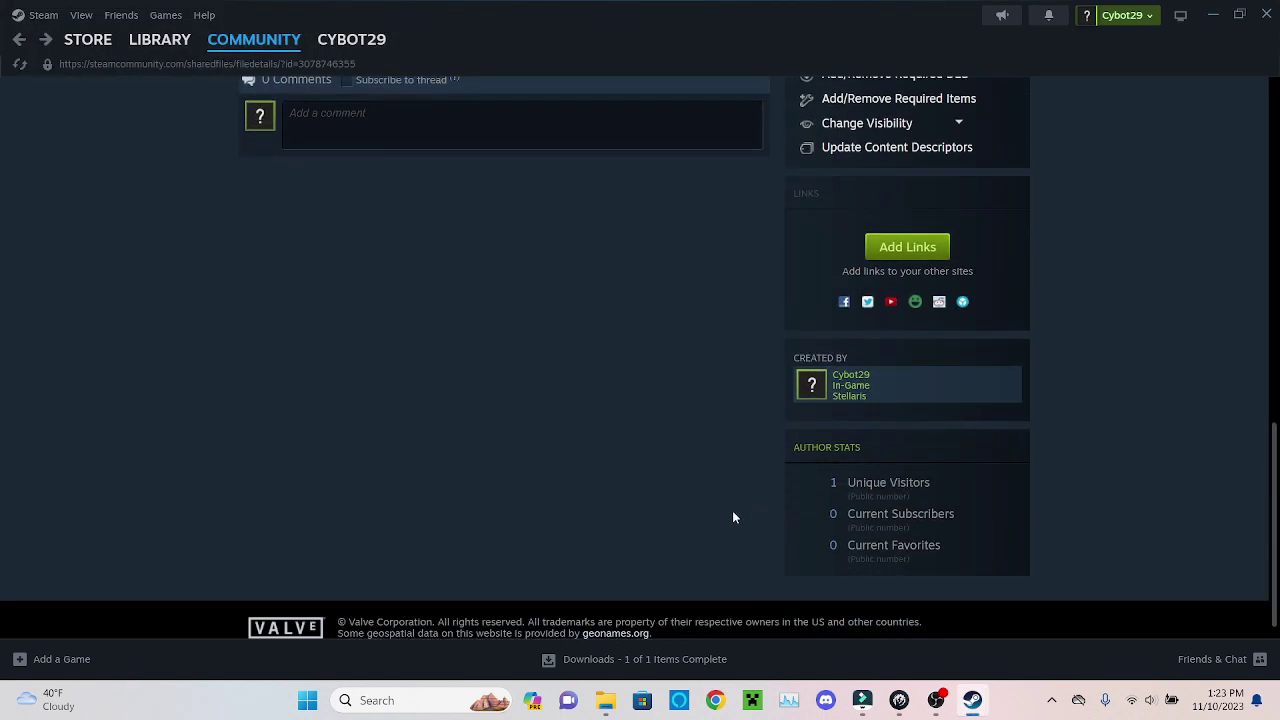
scroll(677, 519, "up", 4)
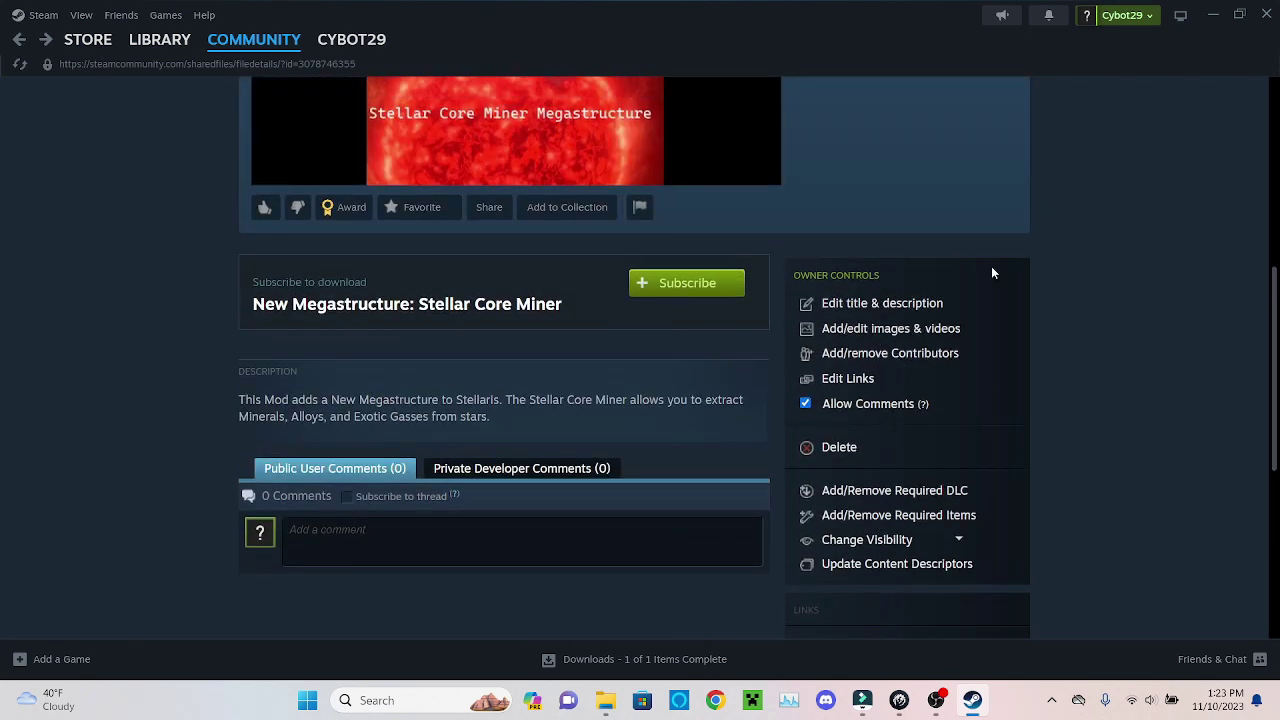
left_click(900, 490)
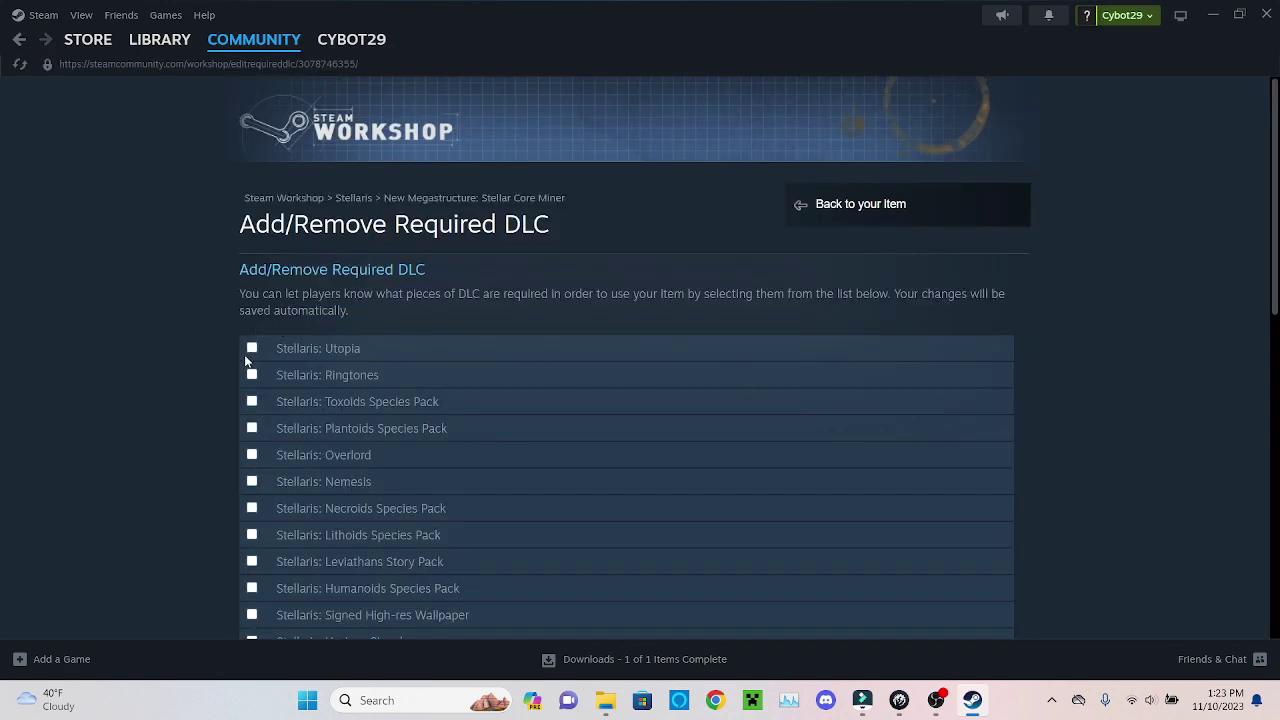
left_click(251, 348)
scroll(454, 360, "down", 5)
scroll(507, 418, "down", 3)
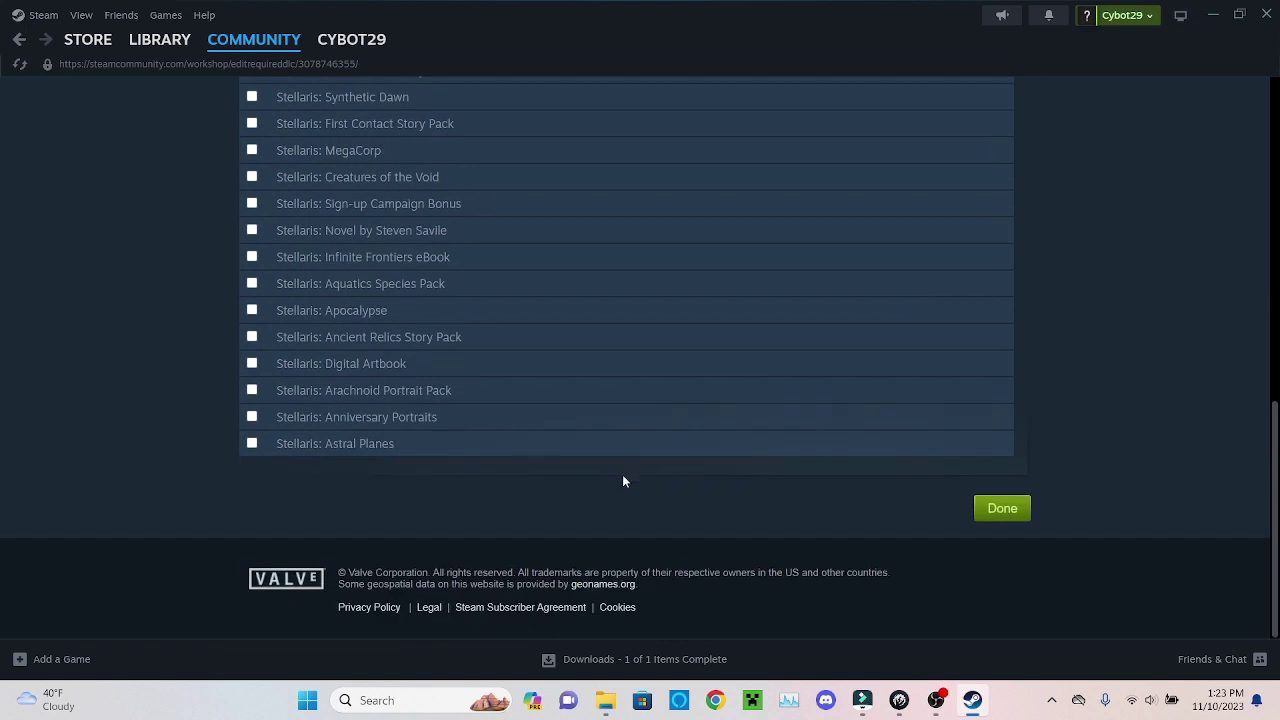
left_click(1003, 508)
- Set the workshop item's visibility to Public
scroll(1059, 408, "down", 4)
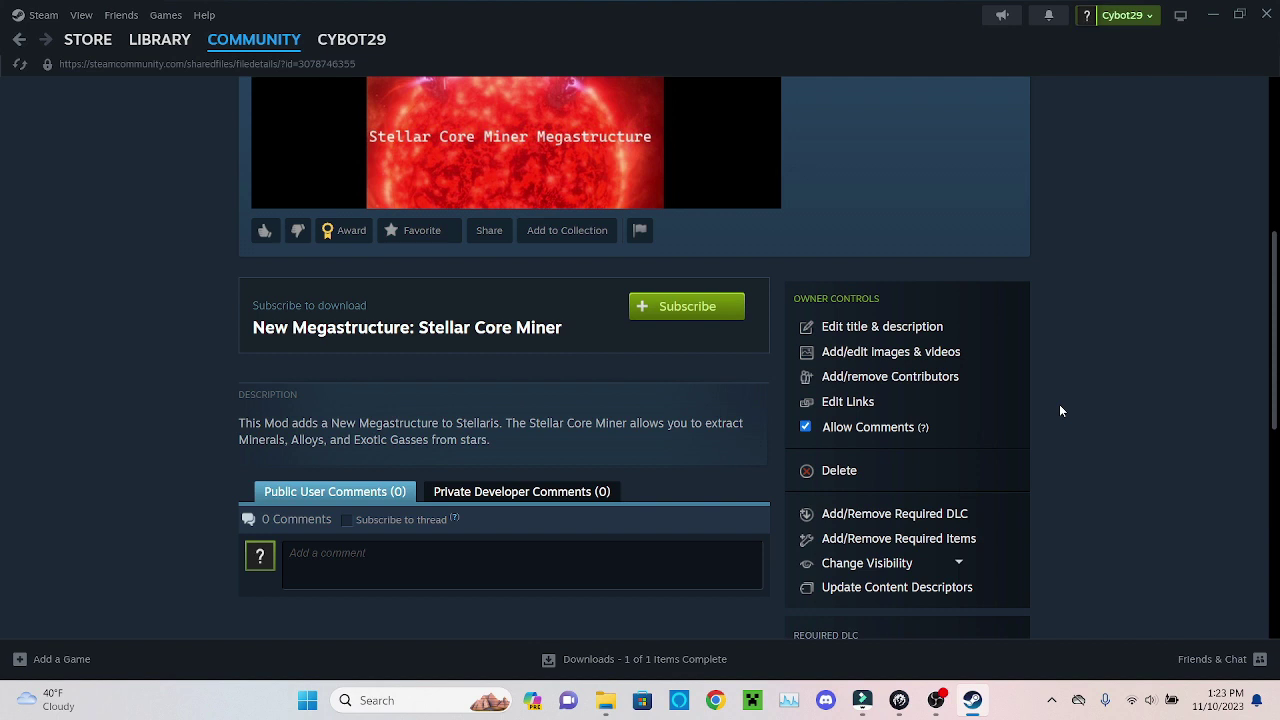
scroll(1043, 408, "down", 2)
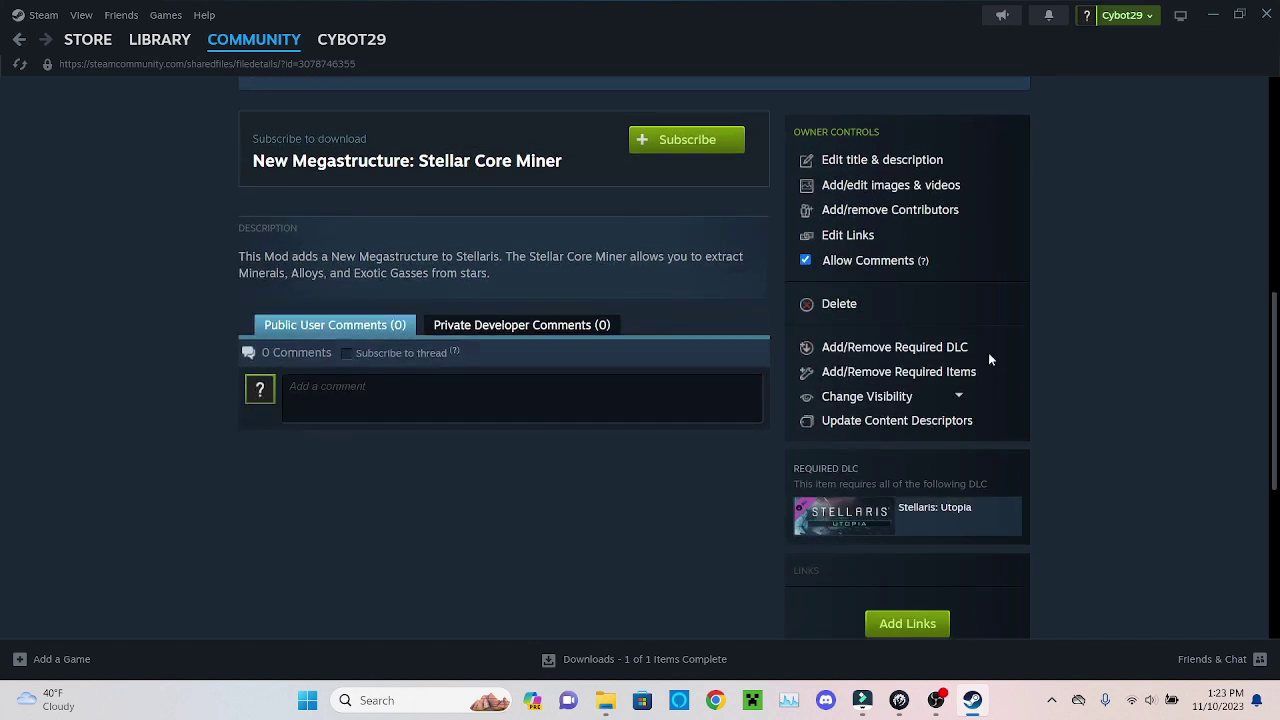
left_click(959, 397)
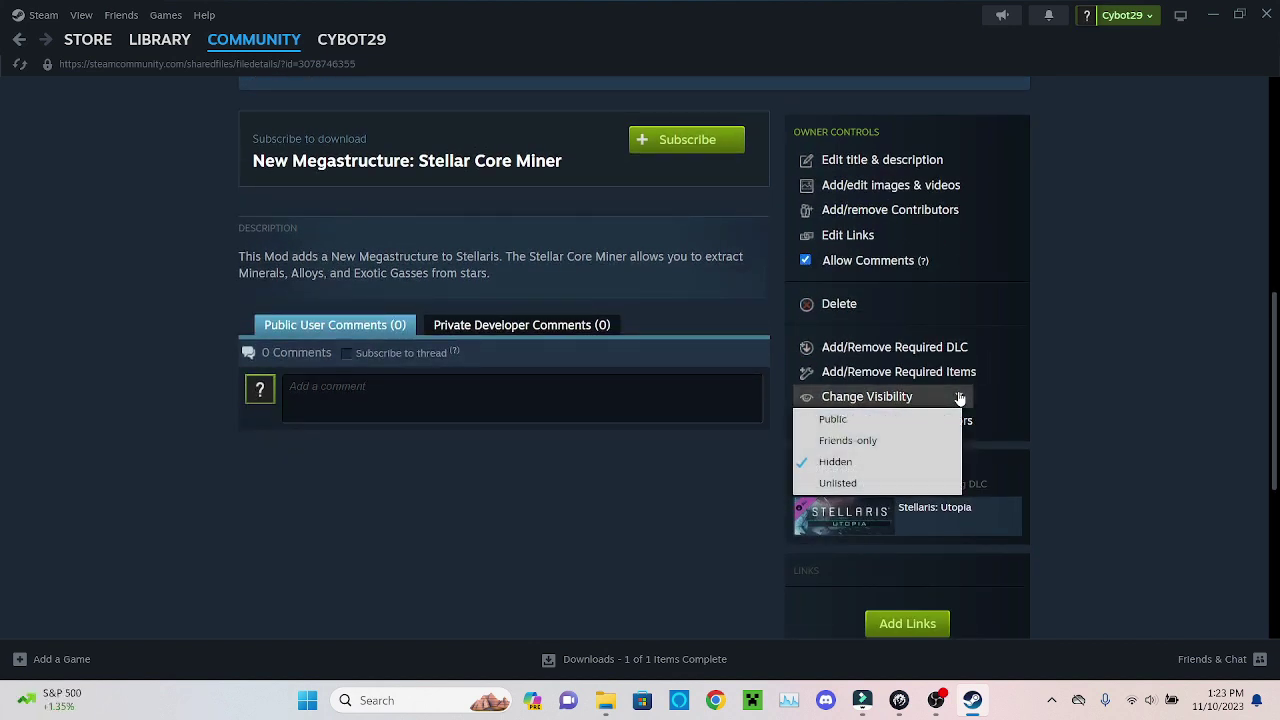
left_click(899, 421)
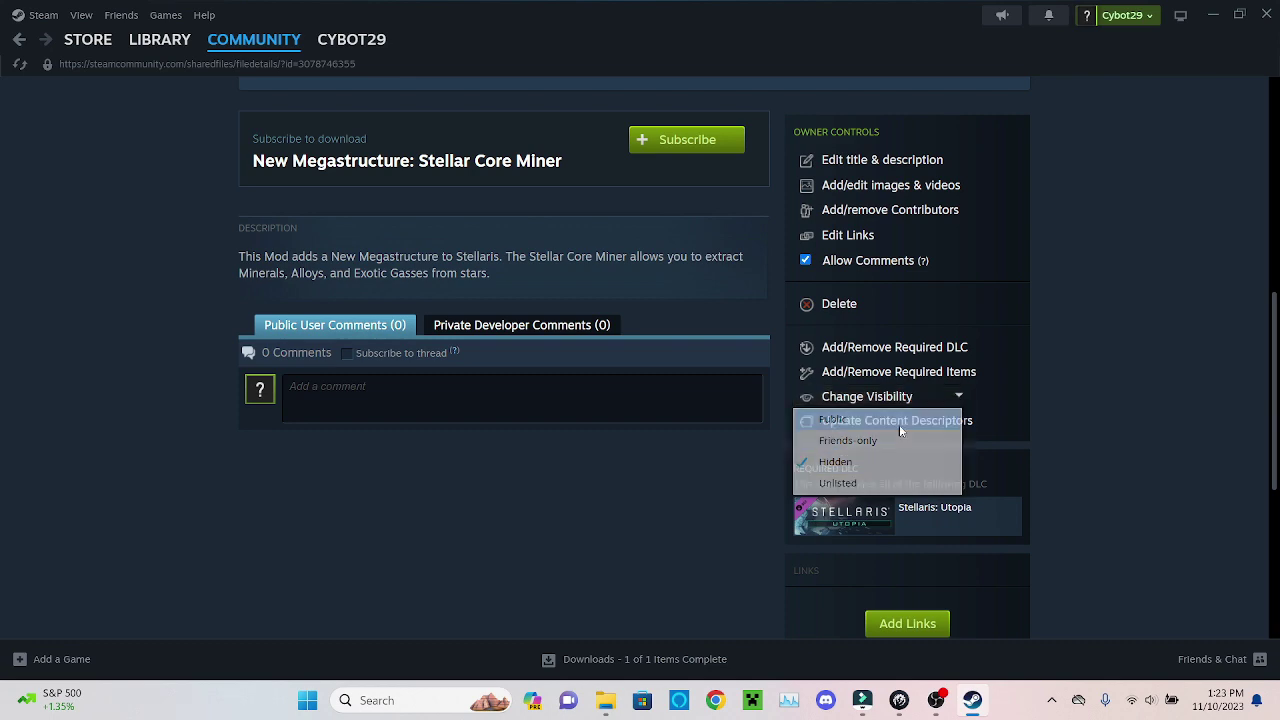
- Review the workshop item's page, including its title, preview image, description, required DLC and author stats
scroll(1072, 438, "down", 5)
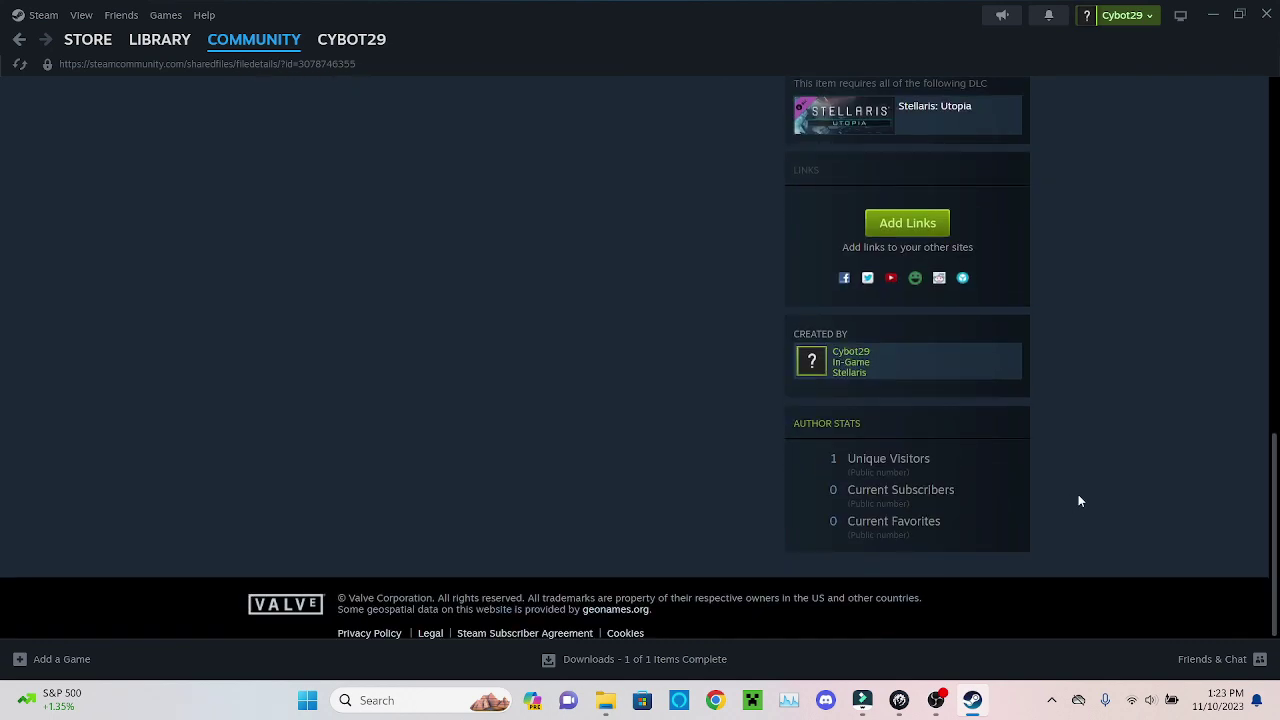
scroll(873, 391, "up", 10)
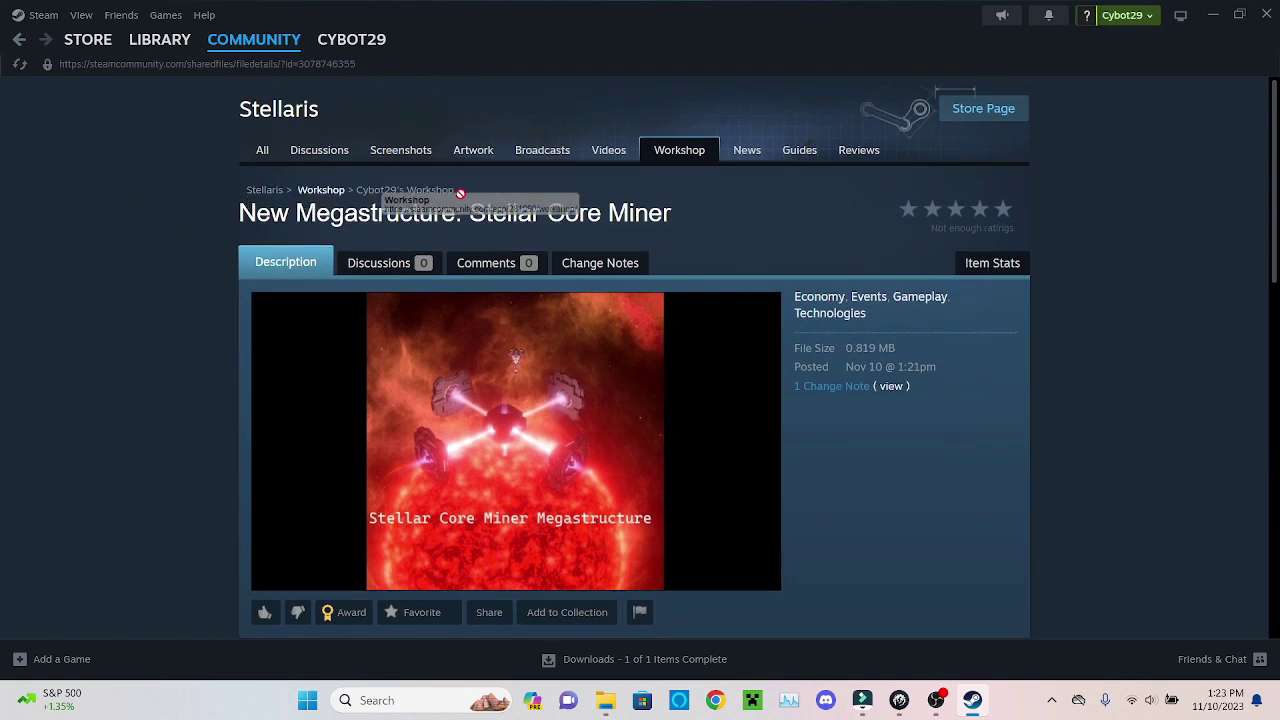
left_click_drag(684, 218, 238, 214)
left_click(240, 216)
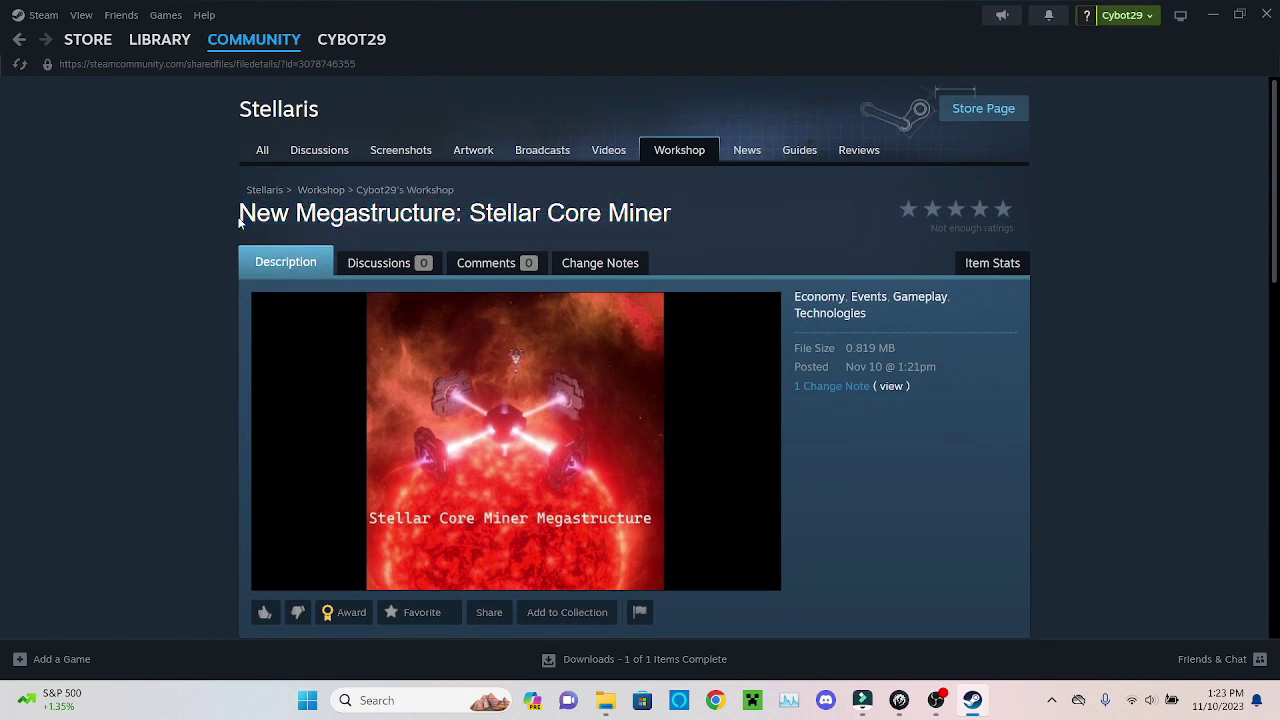
scroll(1194, 206, "down", 3)
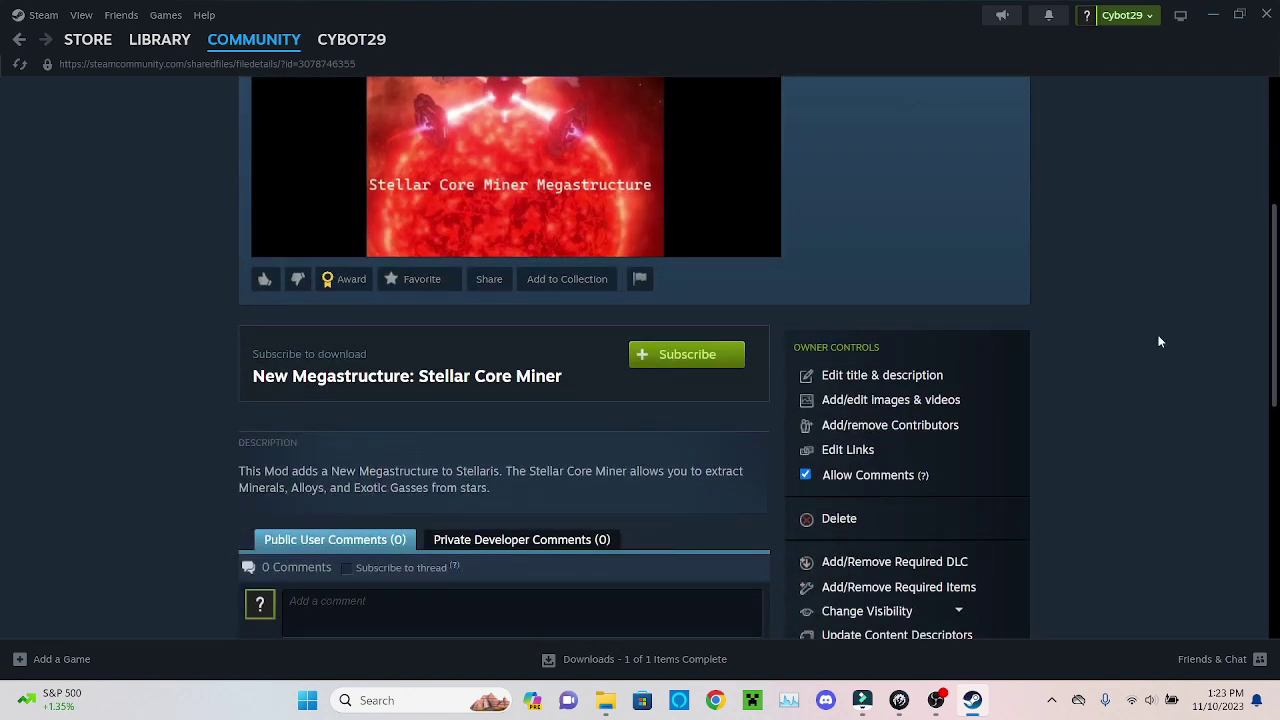
scroll(1148, 357, "up", 2)
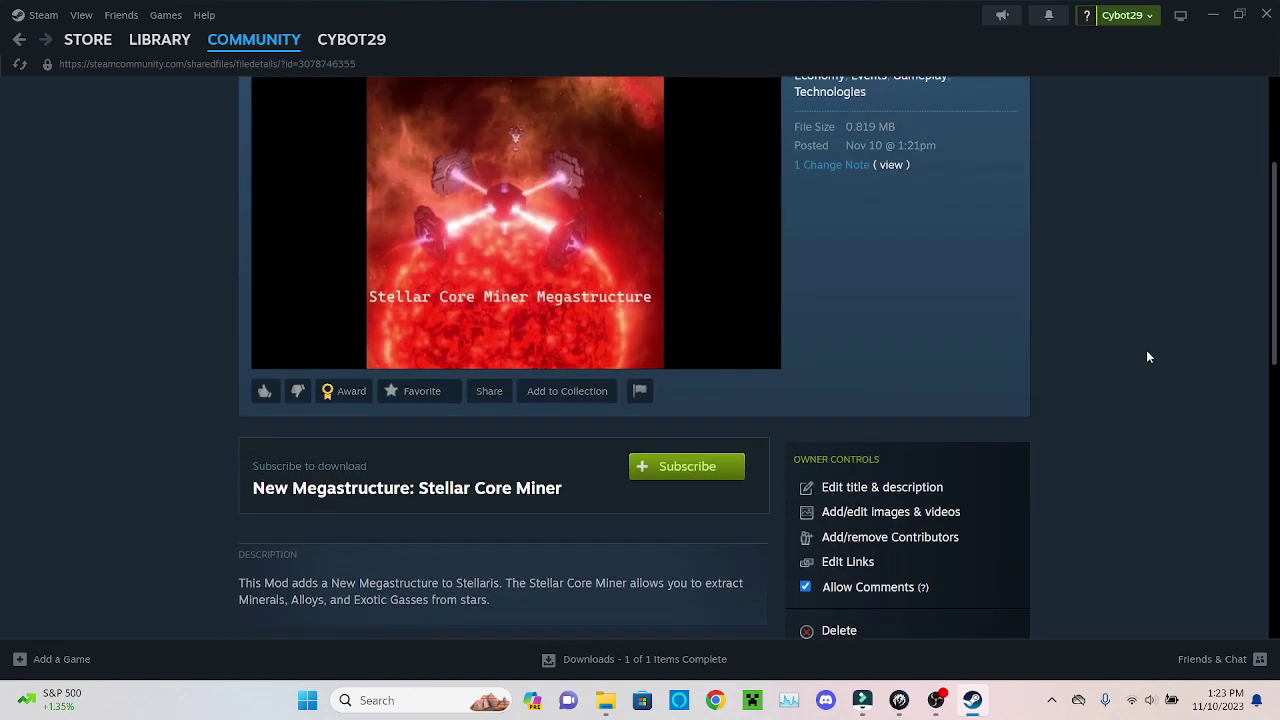